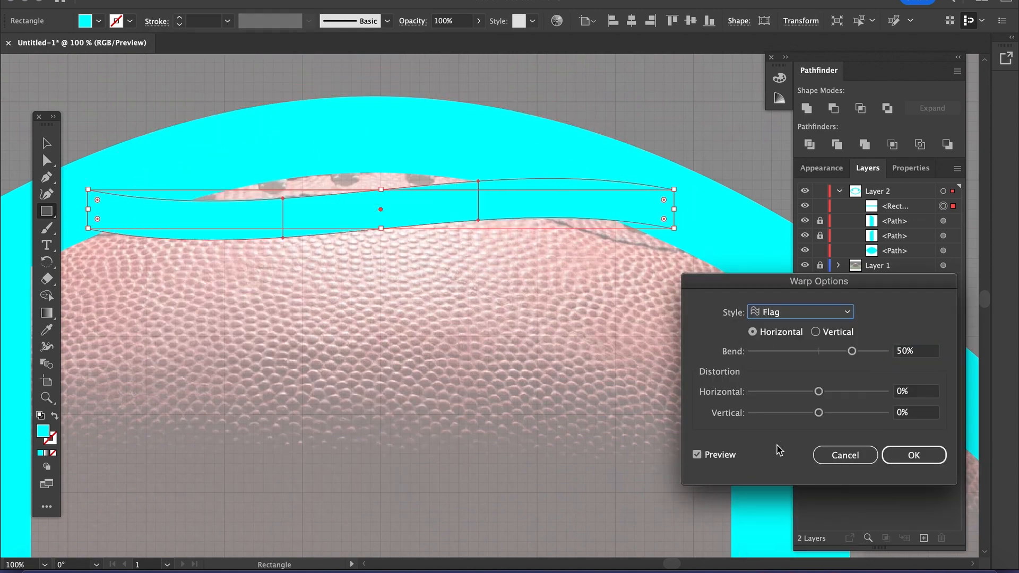
Try a Flag warp with 50% horizontal bend on the thin horizontal rectangle across the football
click(910, 453)
click(805, 266)
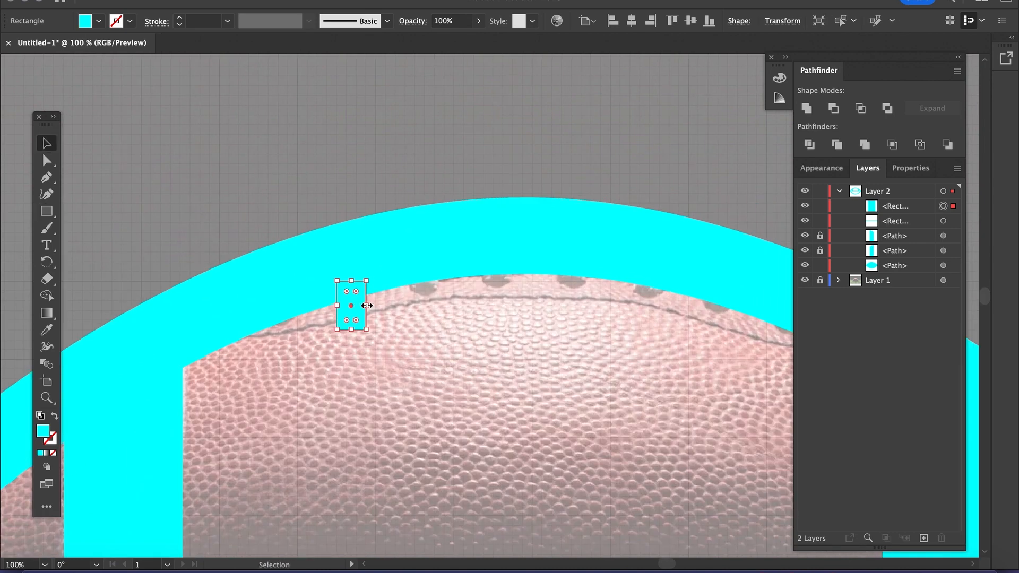
Round the small lace rectangle fully and level the two groups of three laces across the football's seam
click(739, 21)
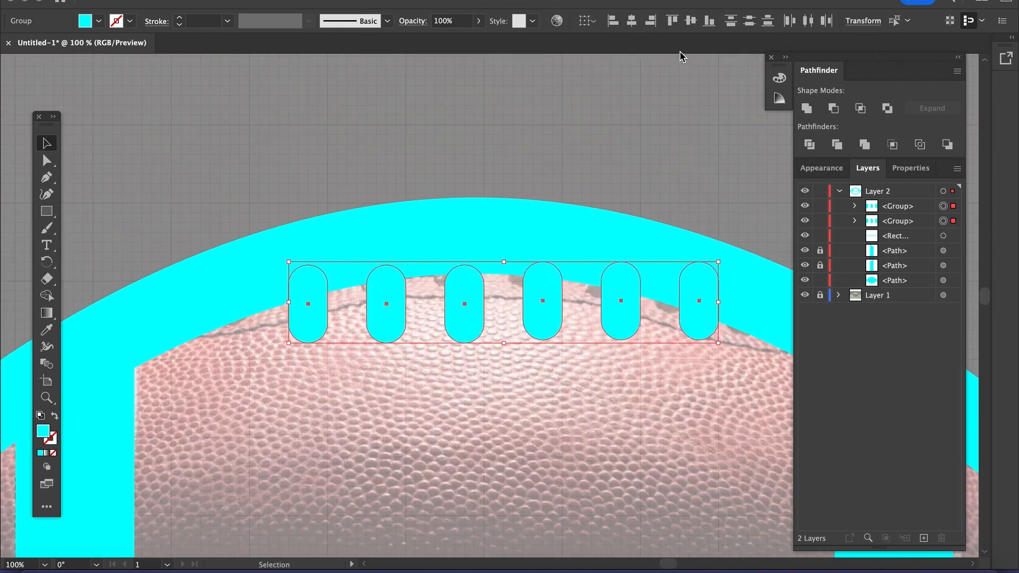
click(542, 301)
click(557, 291)
key(super+equal)
click(855, 206)
click(943, 251)
key(Down)
click(943, 235)
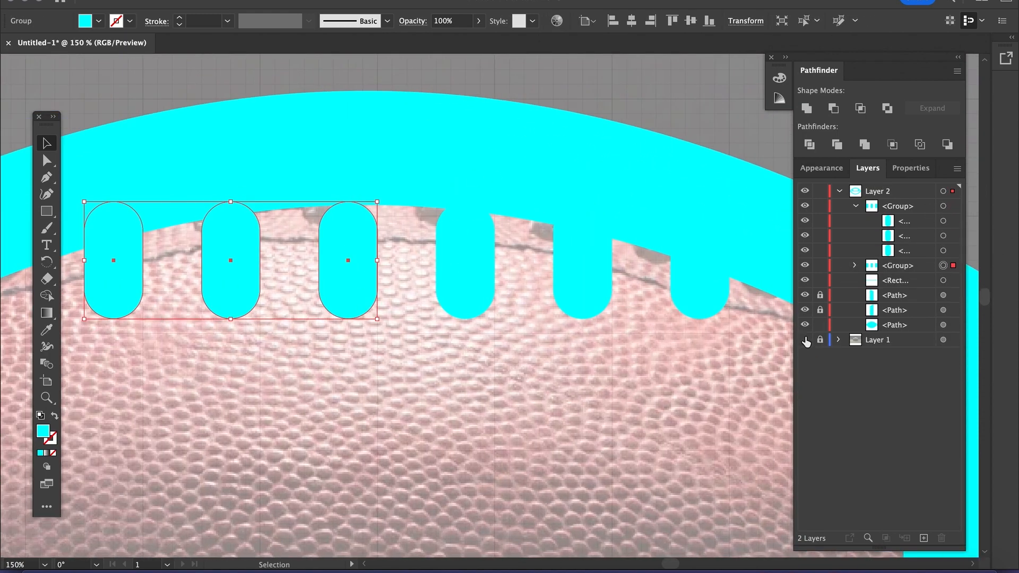
Hide the football photo's layer and select all of the drawn football artwork
click(805, 340)
click(177, 310)
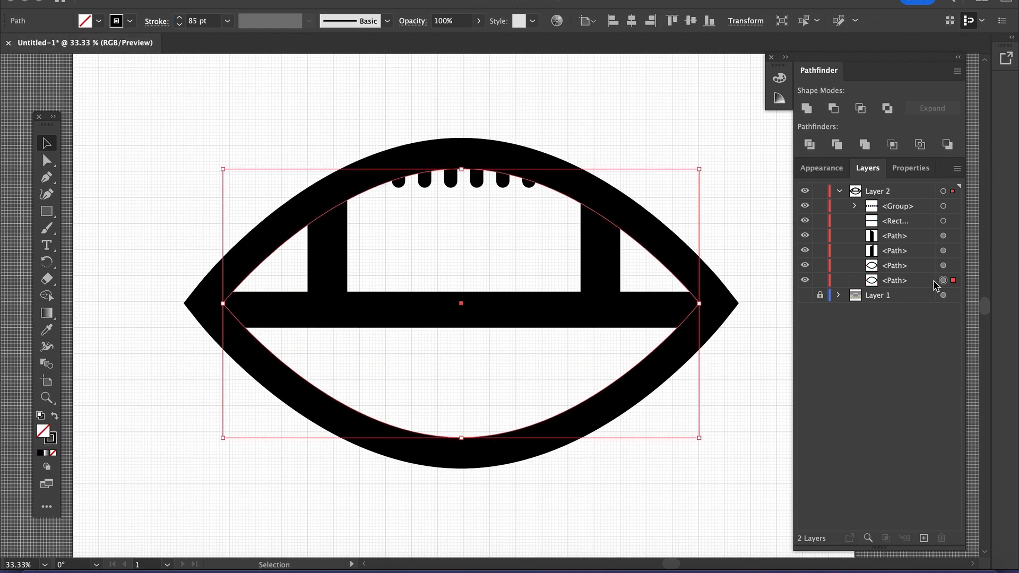
key(ctrl+a)
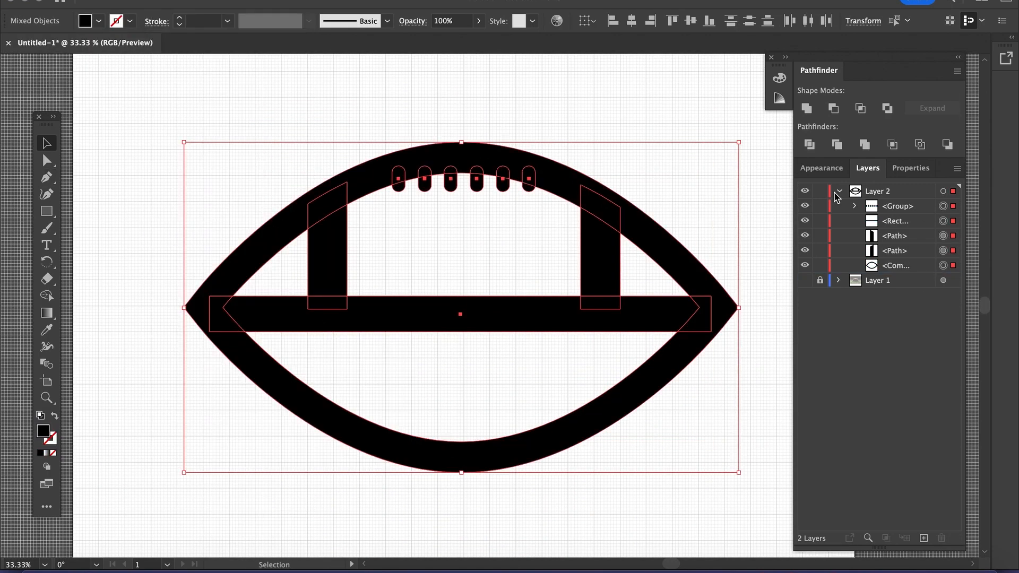
Colour the football with Shape Builder: light brown upper panels, darker brown lower panel and outline, white stripes and laces
click(260, 276)
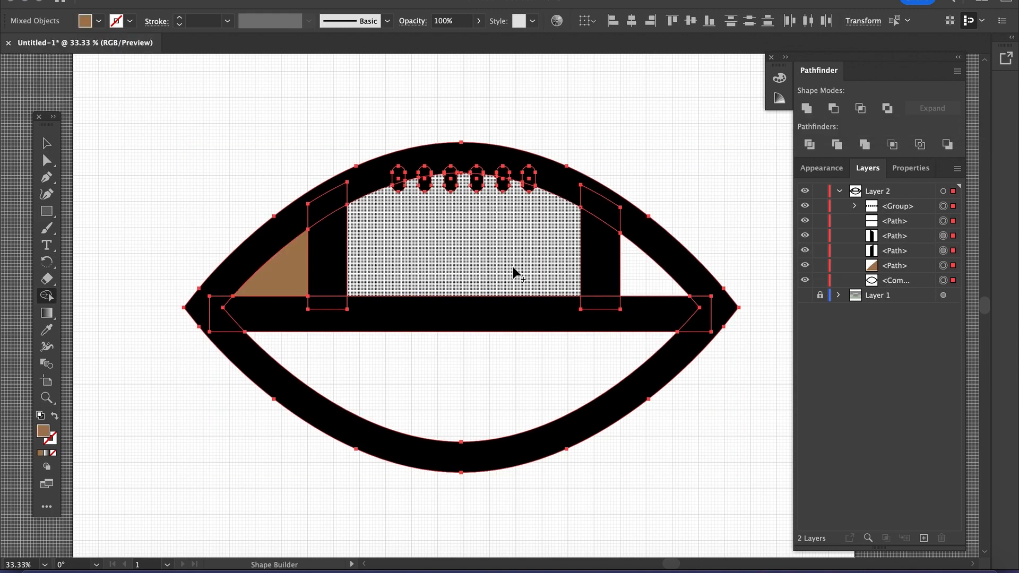
click(514, 272)
click(653, 268)
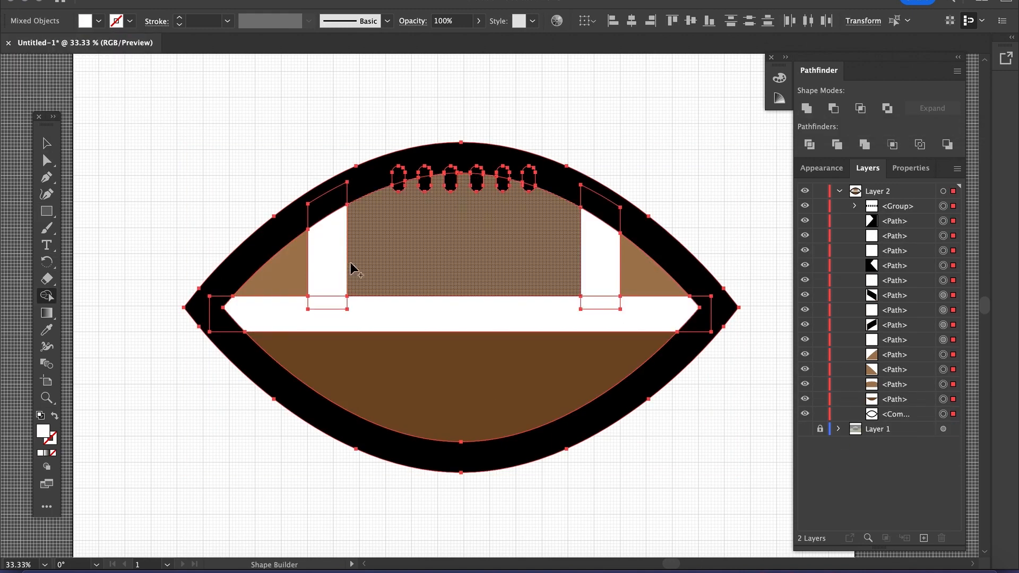
click(682, 330)
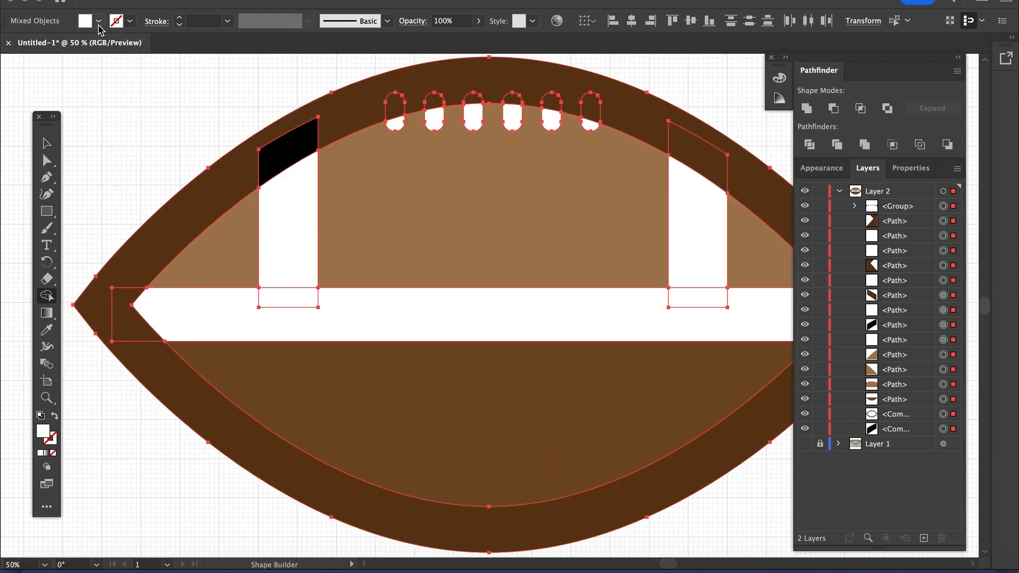
Fill the leftover black piece above the left stripe with dark brown and select the whole football layer's artwork
key(v)
click(122, 169)
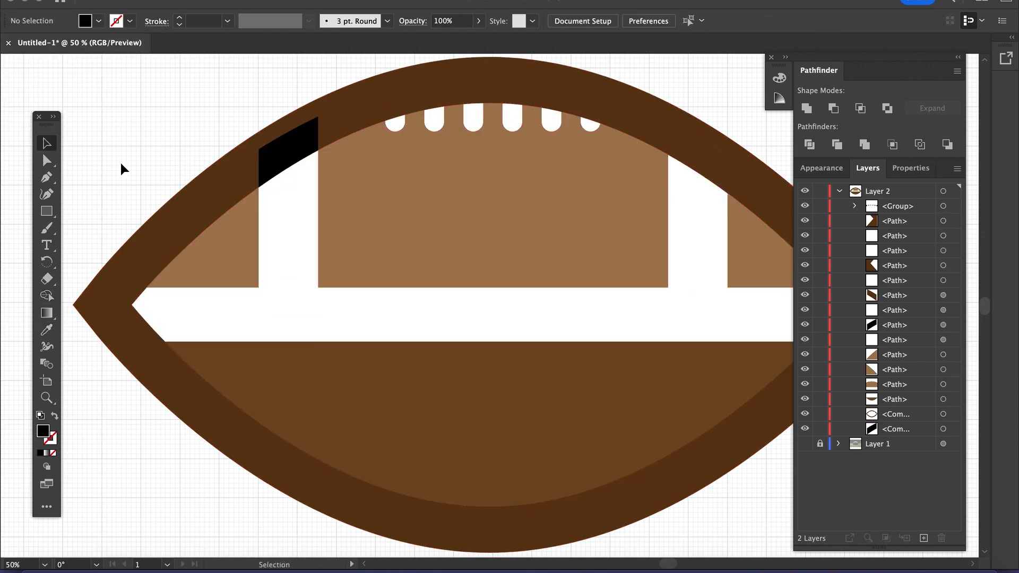
click(46, 297)
key(super+a)
click(46, 144)
click(160, 106)
click(473, 119)
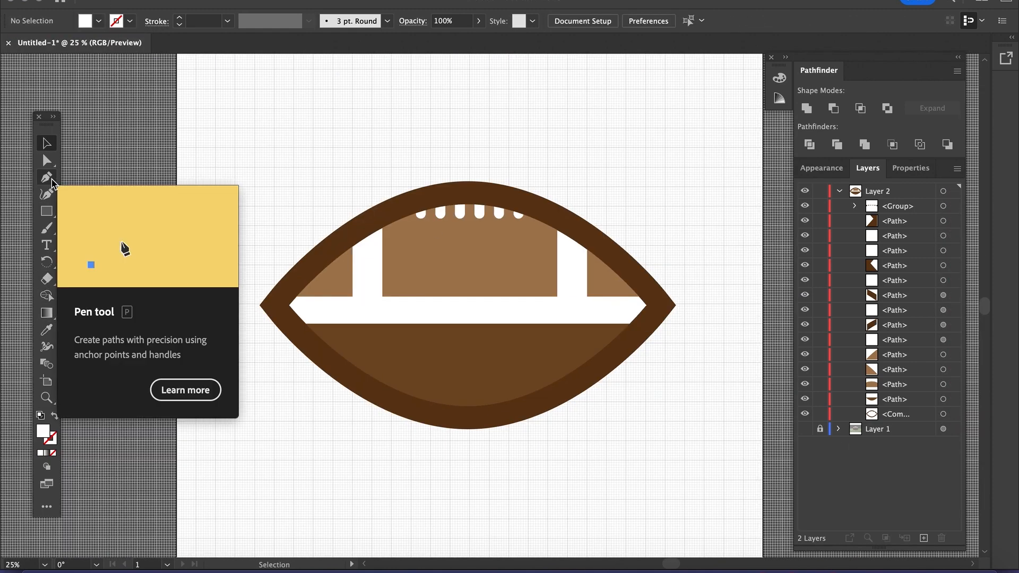
click(943, 191)
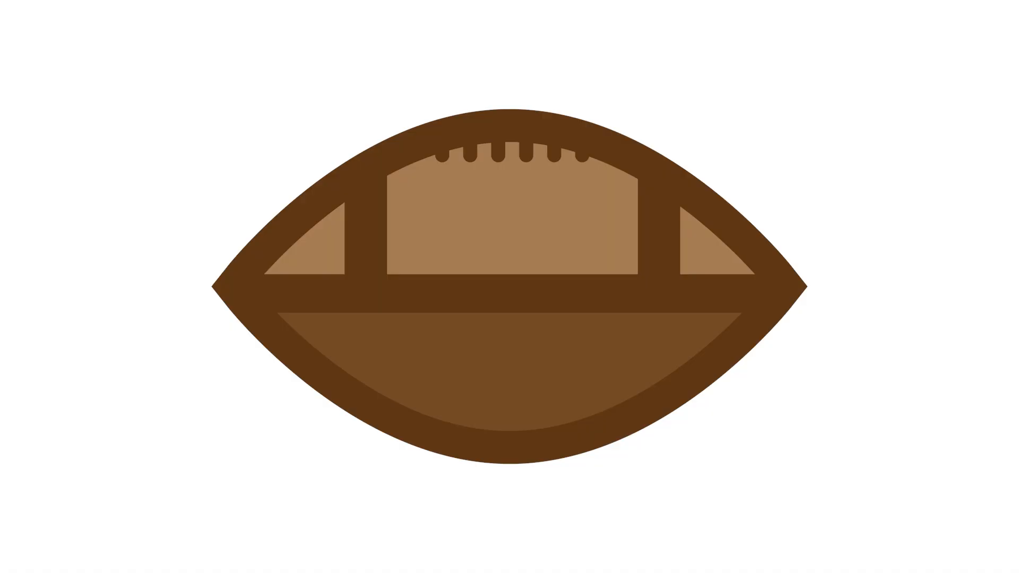
Draw a vertical 30 pt line as the stick's shaft and a solid black rounded rectangle at its foot as the blade
mouse_move(437, 98)
mouse_down()
mouse_move(446, 515)
mouse_move(436, 515)
mouse_move(499, 482)
mouse_move(592, 507)
mouse_up()
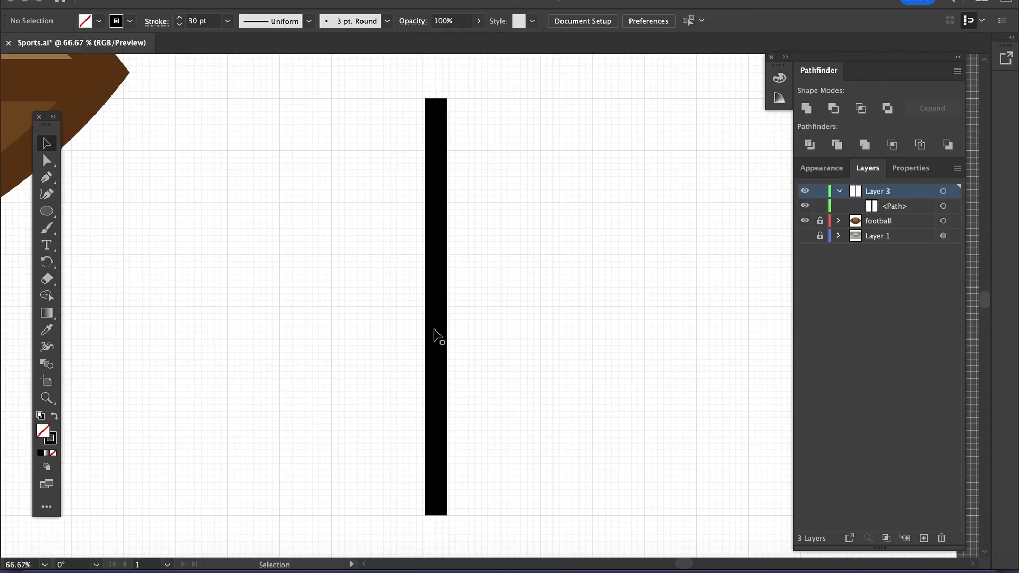
click(46, 212)
click(90, 313)
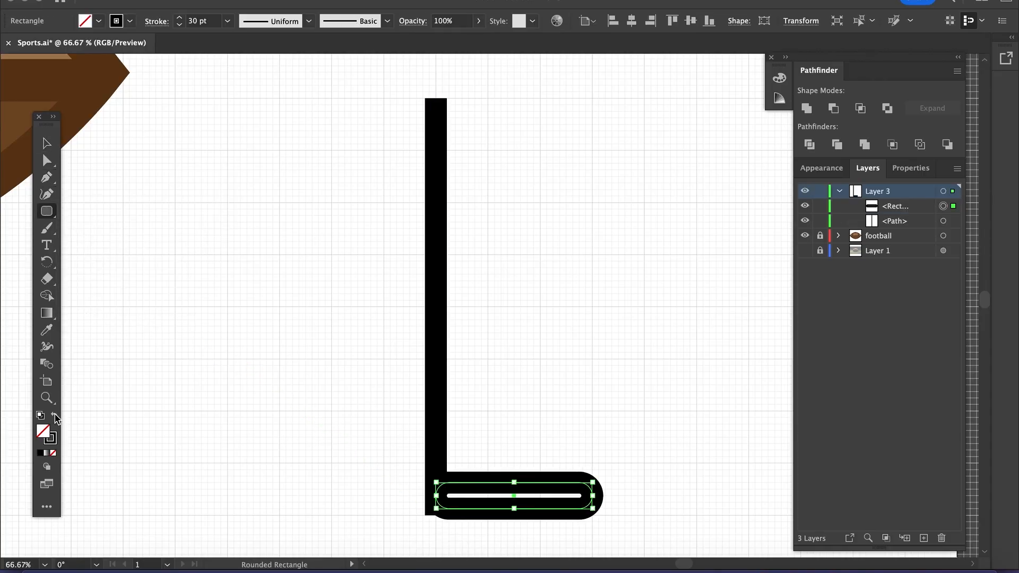
click(54, 416)
Resize the rounded blade and position it flush with the foot of the vertical shaft
click(48, 144)
scroll(497, 502, down, 2)
drag(481, 457, 474, 464)
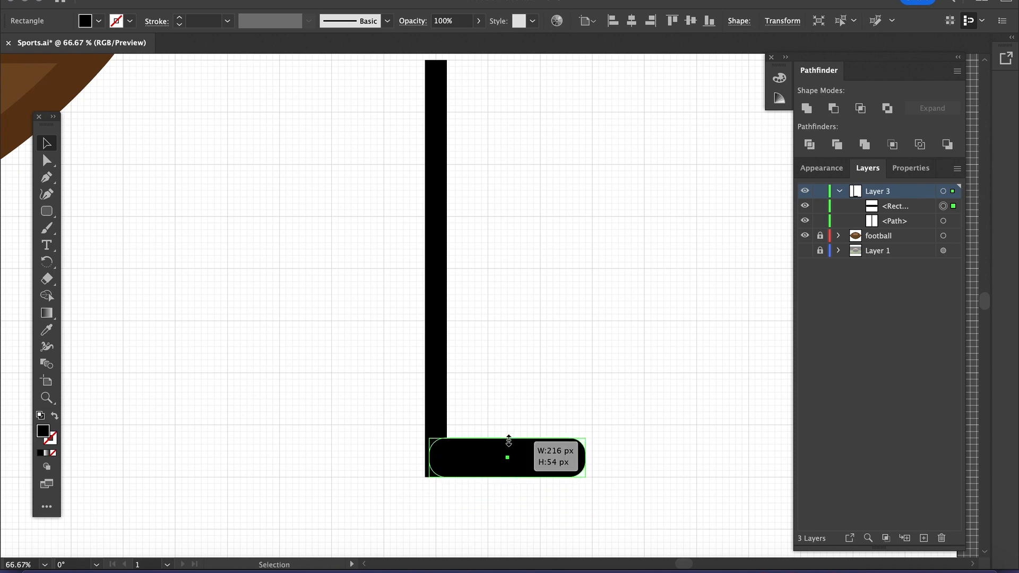
scroll(348, 289, up, 1)
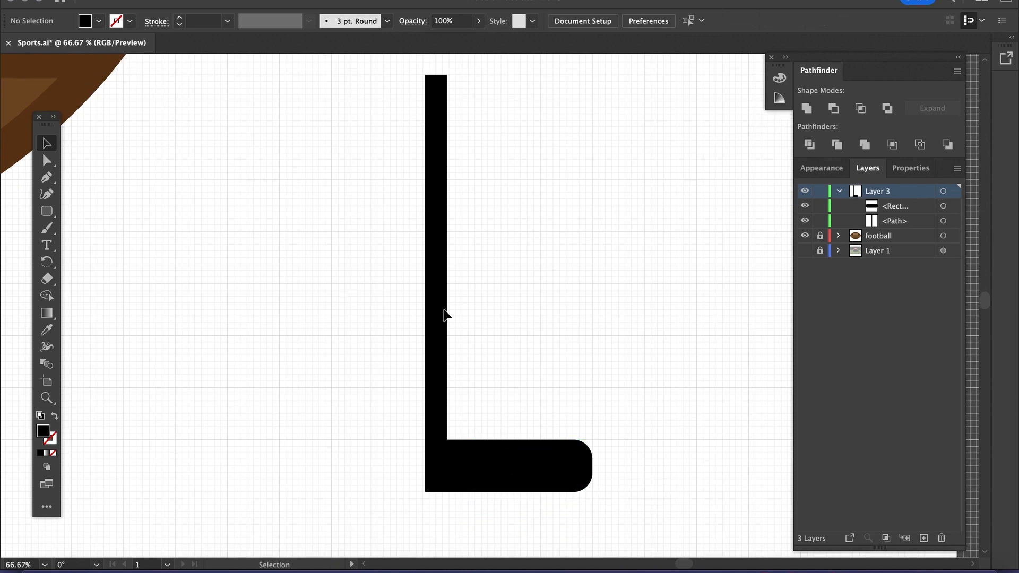
Try rotating only the shaft by 30°
click(443, 318)
click(333, 203)
drag(333, 221, 472, 382)
click(162, 1)
mouse_move(181, 7)
click(356, 49)
text(30)
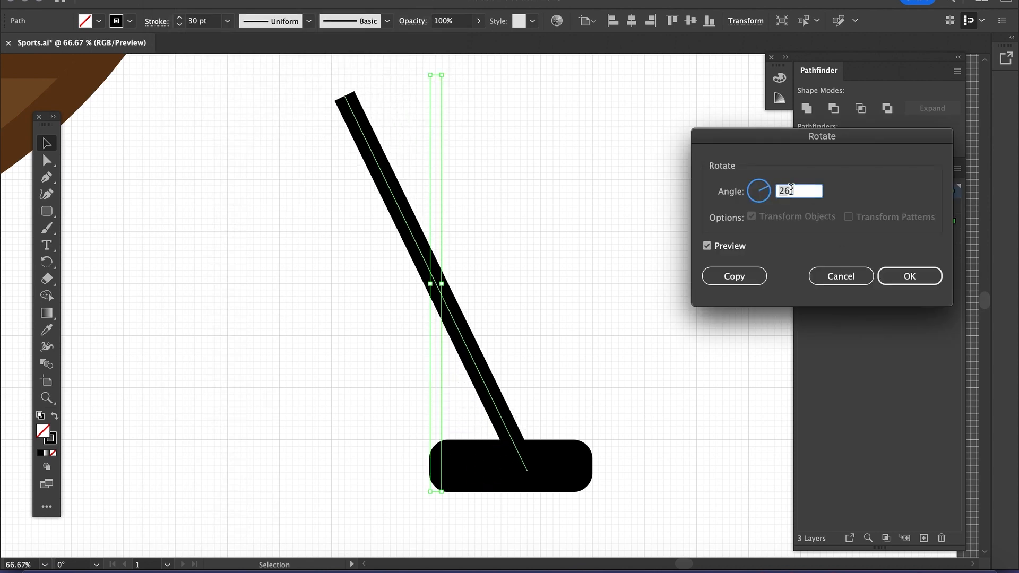
click(909, 276)
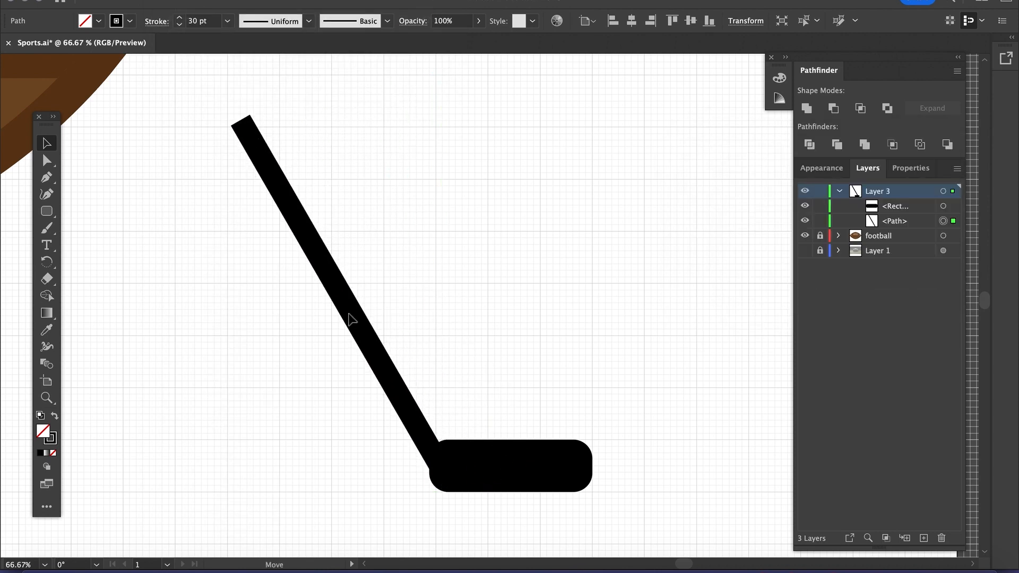
Try moving the rotated shaft onto the blade's left end, and undo the recent shaft changes
drag(348, 318, 357, 325)
click(566, 288)
click(342, 303)
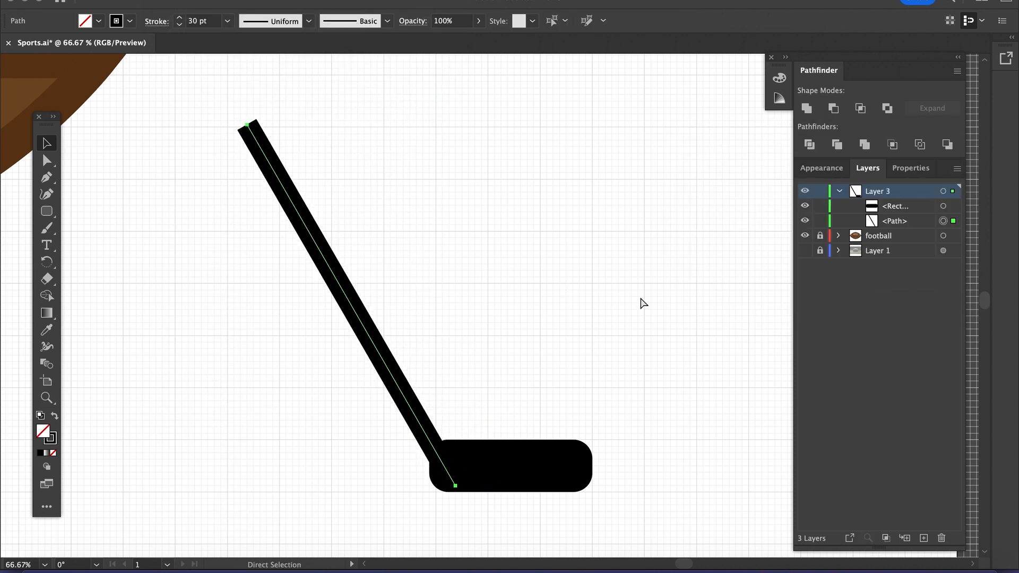
key(super+z)
key(super+z)
Rotate the shaft and blade together by 30°
key(super+a)
click(162, 0)
mouse_move(181, 6)
click(355, 48)
text(20)
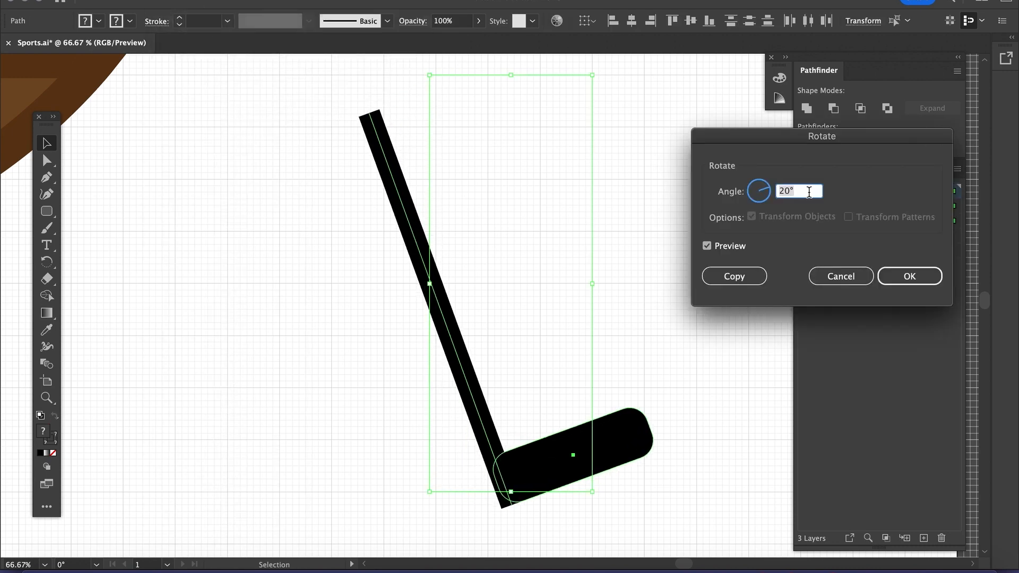
text(30)
click(909, 276)
click(260, 279)
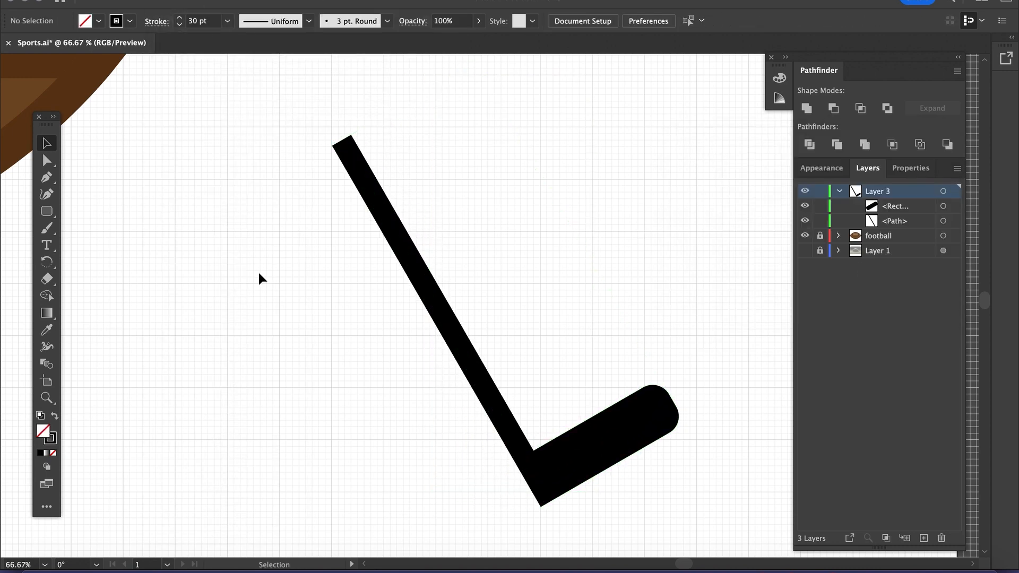
Rotate the blade back to horizontal and move it against the foot of the slanted shaft
click(662, 422)
click(162, 2)
mouse_move(181, 6)
click(403, 43)
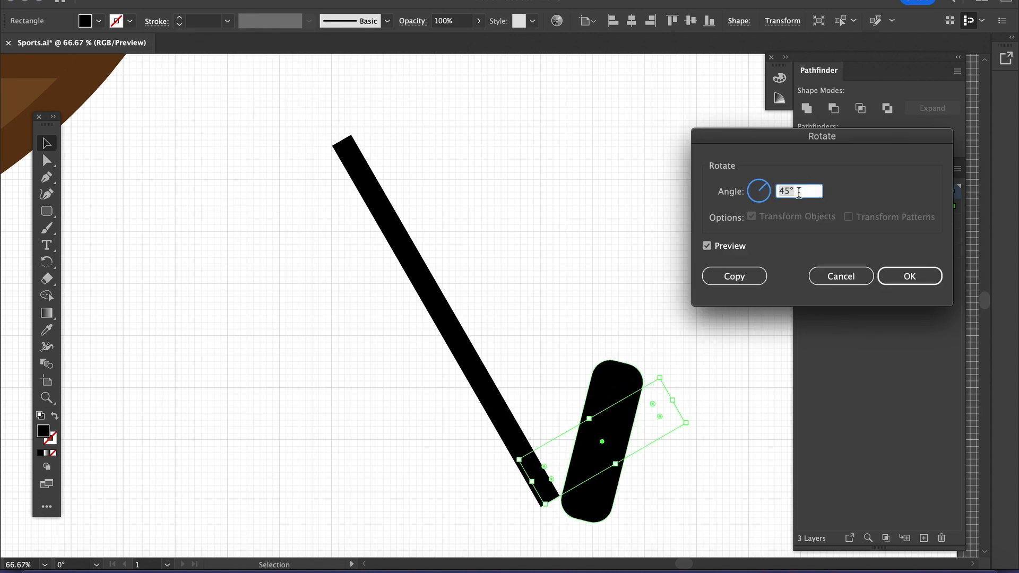
text(-21)
key(Escape)
drag(560, 430, 567, 474)
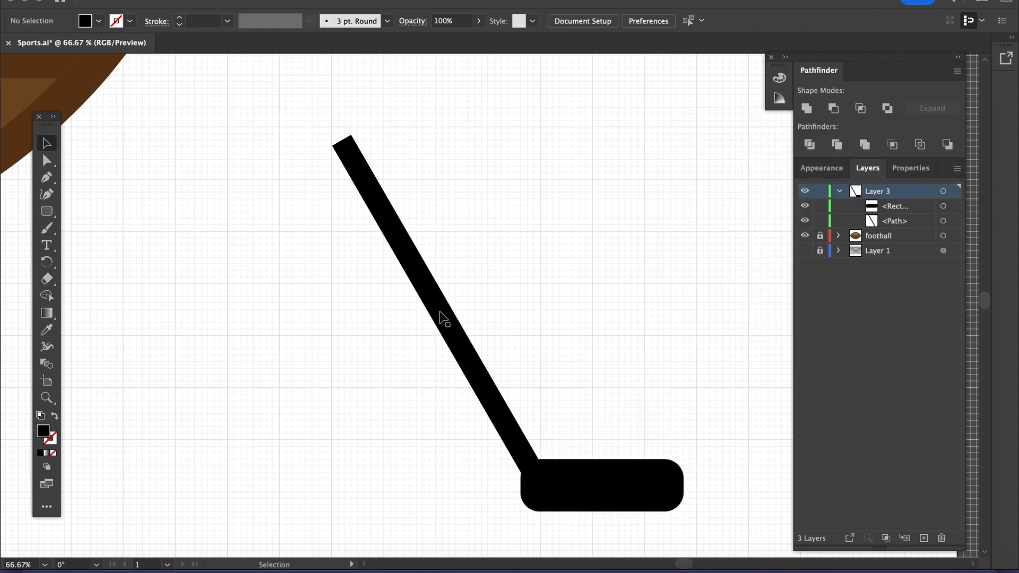
Set the slanted shaft's stroke weight to 45 pt
scroll(590, 367, down, 3)
click(469, 313)
click(208, 23)
text(45)
key(Return)
Lock the shaft and swap the blade's fill and stroke so it shows as an outline
click(436, 351)
click(494, 371)
click(581, 426)
key(super+plus)
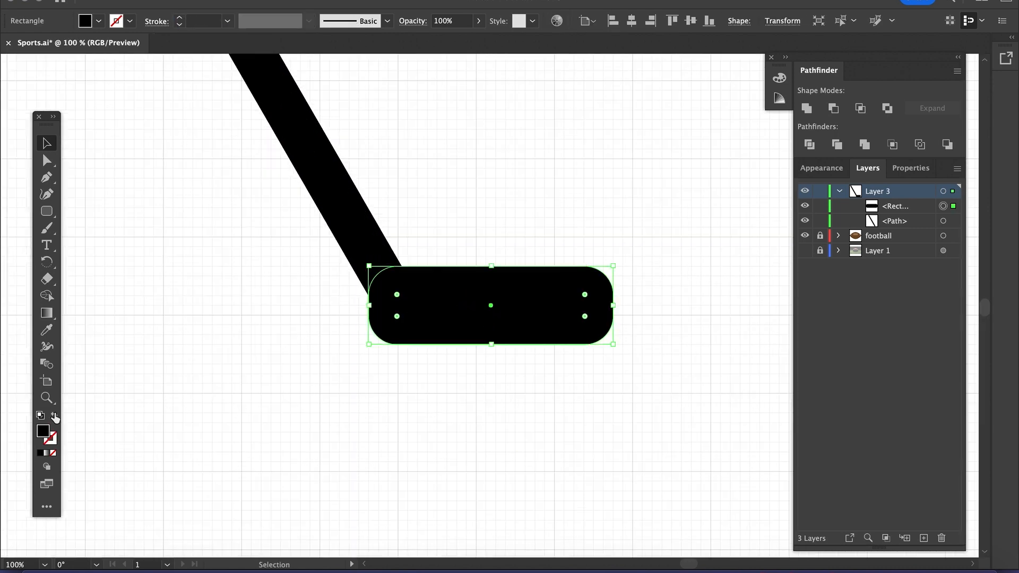
click(55, 415)
Draw a closed Pen shape along the shaft's left edge past the blade's lower-left corner and give it a fill
key(p)
click(427, 373)
click(329, 364)
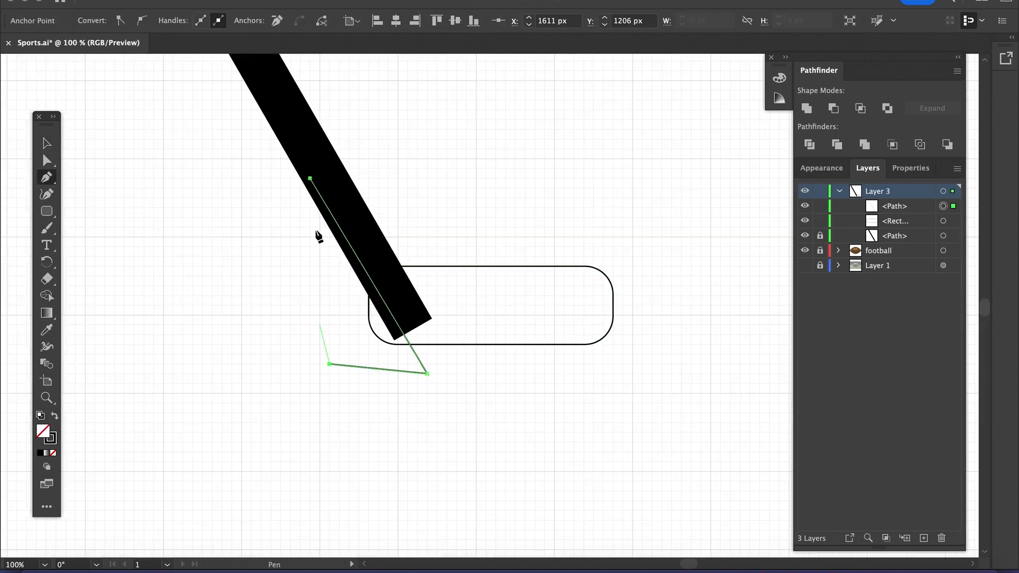
click(52, 145)
click(55, 416)
Shift the blade left, restore its black fill, and trim its left end along the shaft's slant with Shape Builder
click(553, 284)
click(596, 270)
click(54, 416)
shift+click(340, 324)
key(shift+m)
alt+click(340, 324)
alt+click(381, 327)
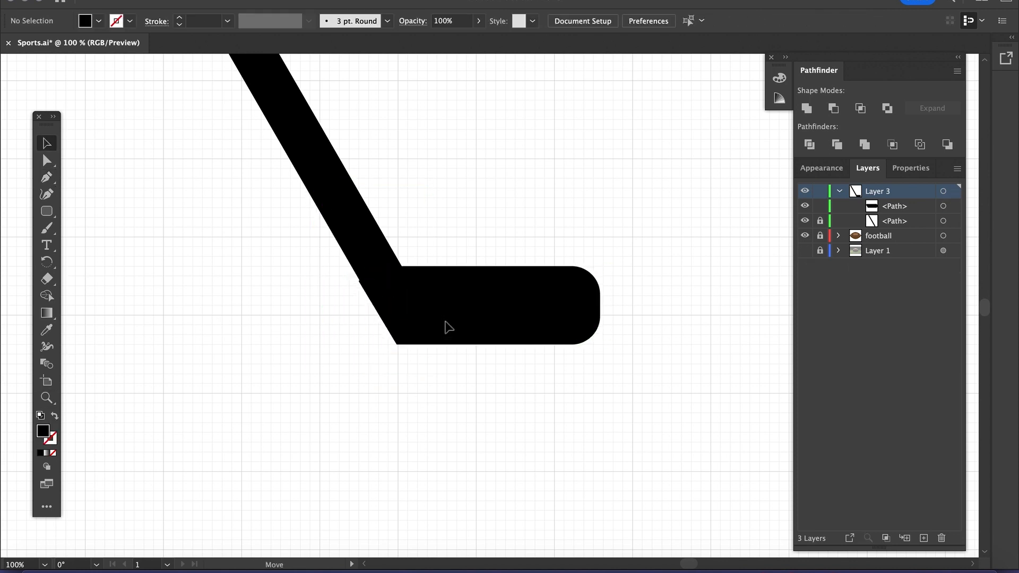
Unlock the shaft, set its stroke to 42 pt and adjust its lower end to meet the blade's bottom corner
key(ctrl+alt+2)
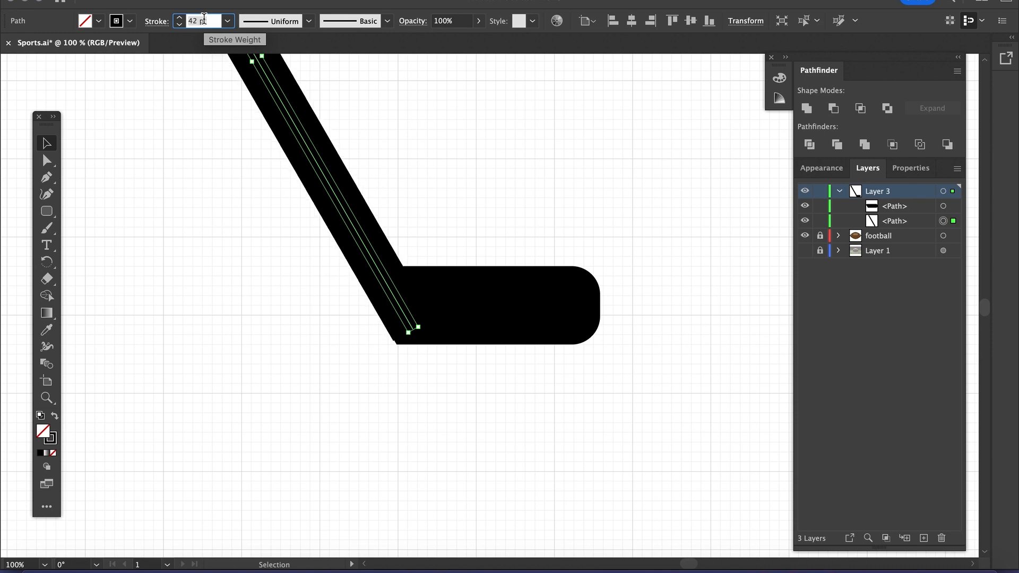
drag(418, 338, 420, 346)
click(262, 315)
Draw a filled rectangle directly beneath the blade, cut off the shaft's overhang with it, and delete the rectangle
mouse_move(291, 345)
mouse_down()
mouse_move(584, 412)
mouse_move(633, 382)
mouse_up()
click(55, 416)
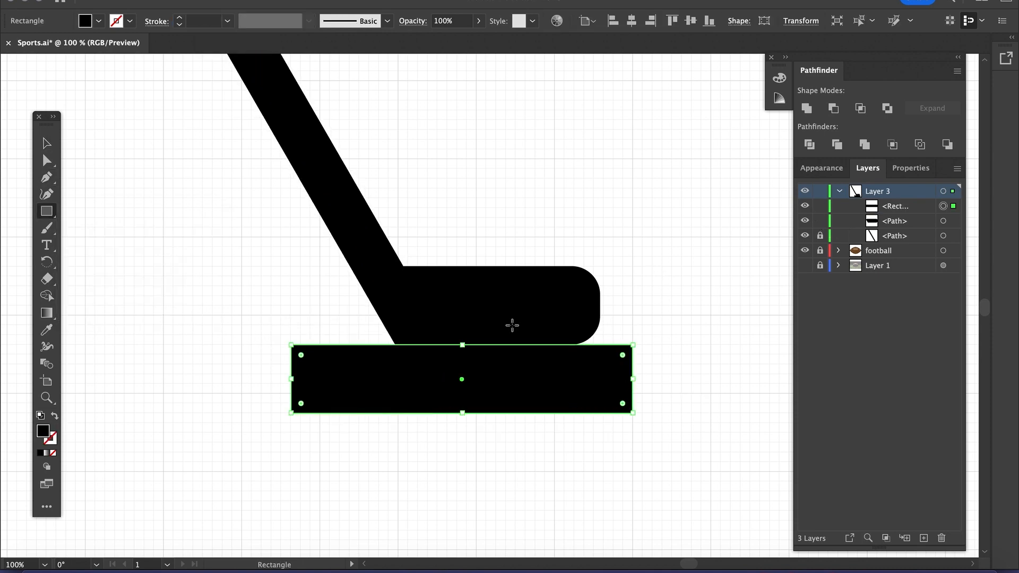
click(361, 406)
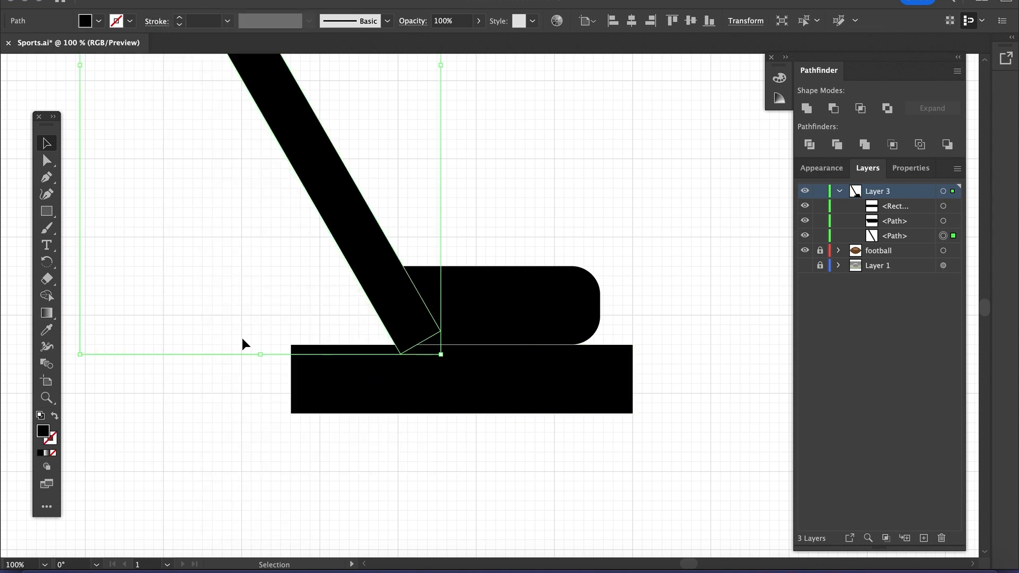
click(406, 351)
key(Delete)
click(438, 344)
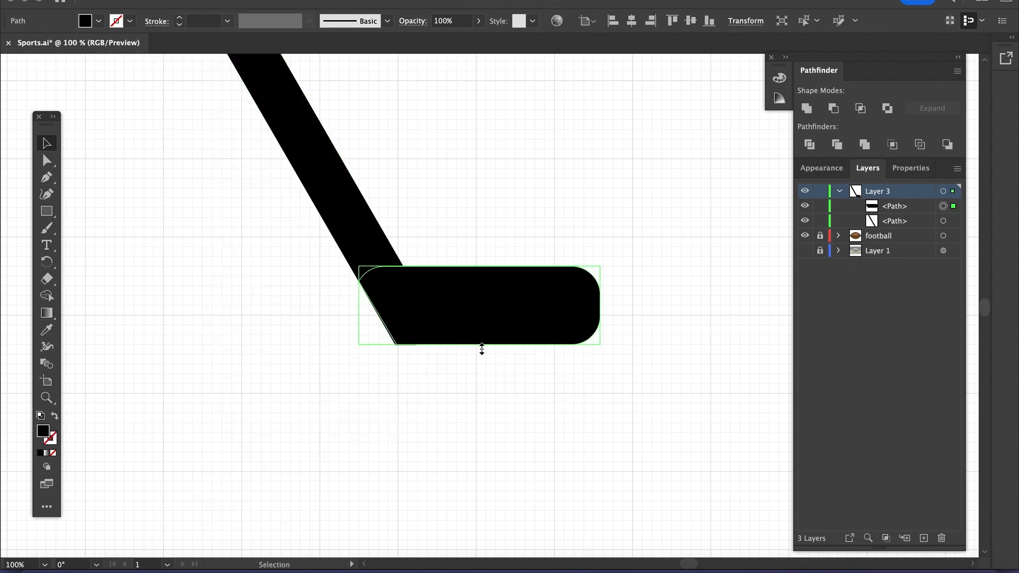
Move the blade slightly to the right along the foot of the shaft
click(354, 250)
click(437, 387)
key(super+equal)
key(super+equal)
key(super+equal)
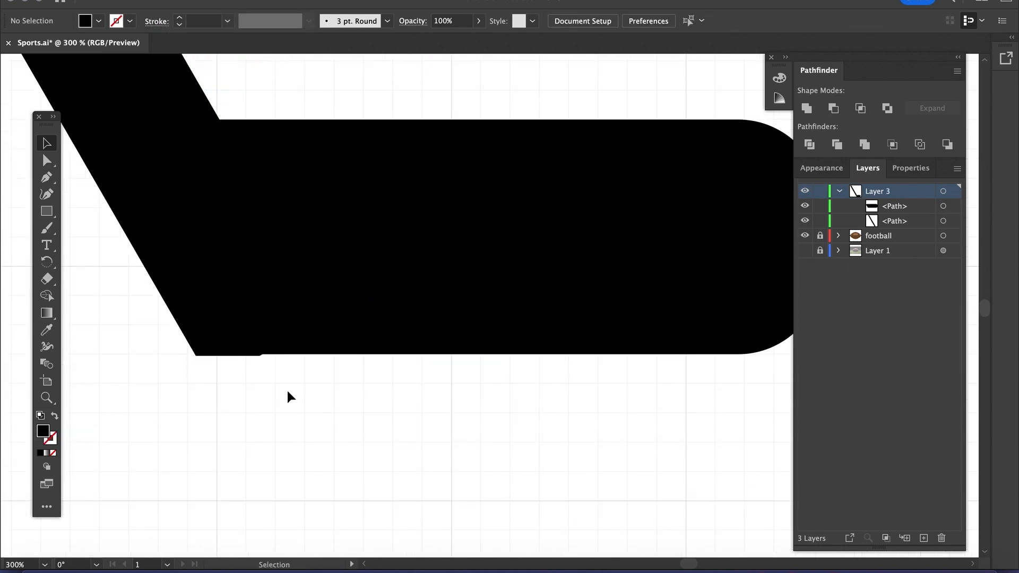
click(476, 344)
click(140, 78)
drag(213, 257, 250, 261)
click(104, 236)
Draw a rectangle under the shaft's foot and use Shape Builder to remove its area outside the stick
click(42, 214)
drag(128, 353, 305, 412)
key(v)
shift+click(177, 298)
key(shift+m)
alt+click(159, 374)
Delete the leftover sliver beneath the shaft's foot
key(v)
click(157, 373)
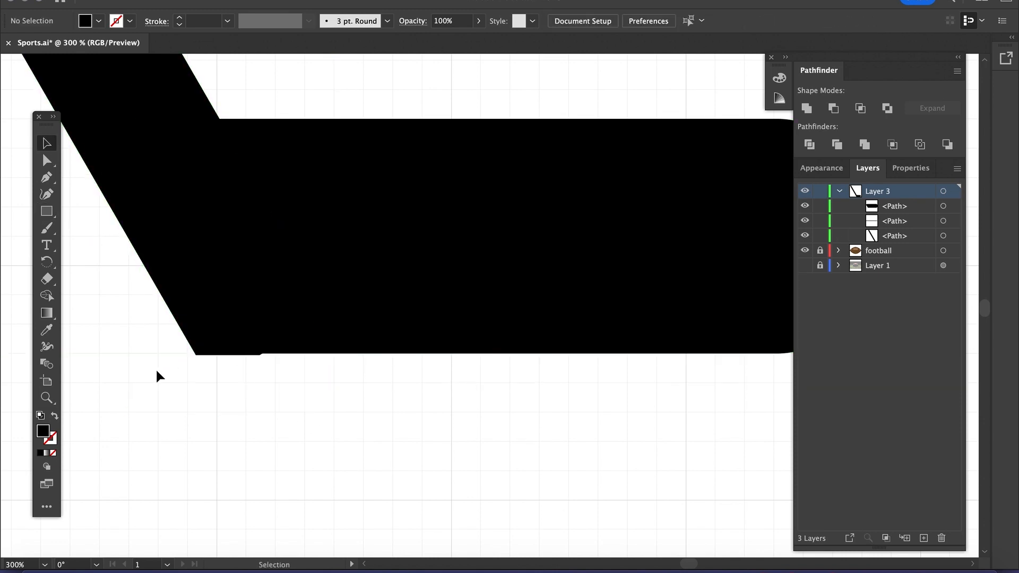
click(250, 355)
key(Delete)
key(super+minus)
key(super+minus)
key(super+minus)
key(super+minus)
key(super+minus)
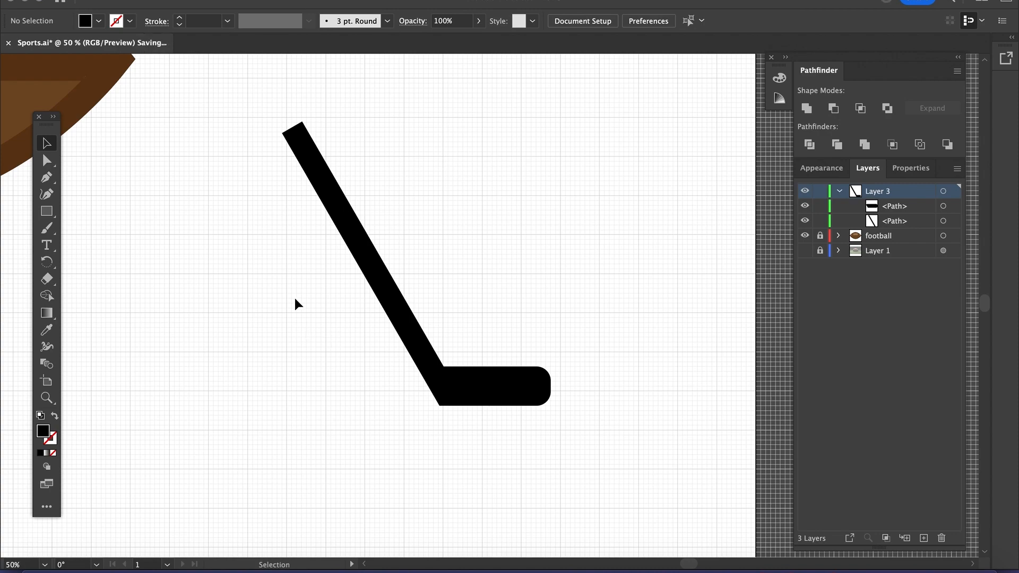
Copy the hockey stick in place and reflect the copy across the vertical axis
drag(295, 298, 532, 364)
key(super+c)
key(super+f)
click(164, 0)
mouse_move(183, 0)
click(357, 46)
click(644, 280)
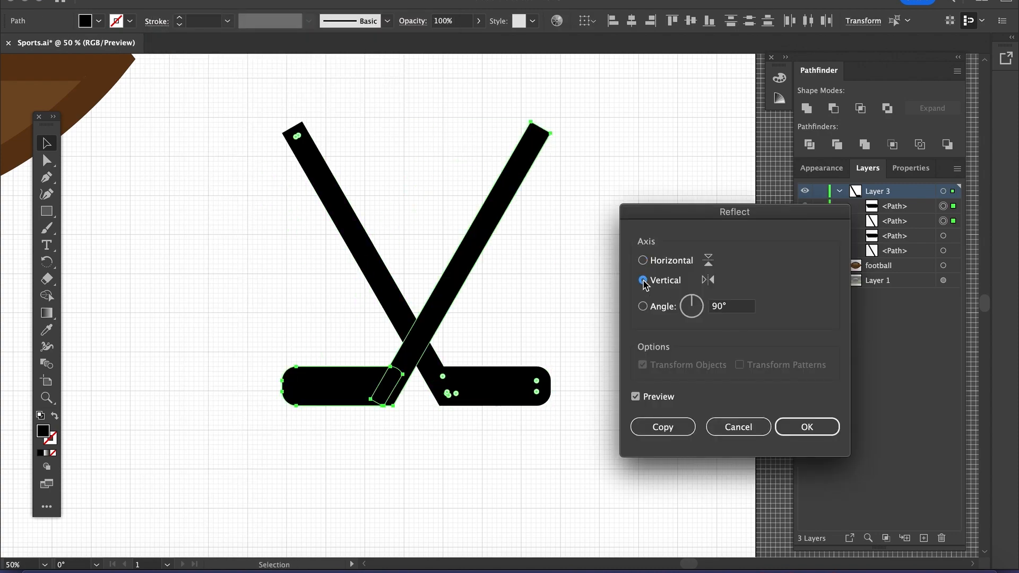
click(812, 428)
Nudge the mirrored hockey stick to the left so the two shafts cross
key(Left)
key(Left)
key(Left)
key(Left)
key(Left)
key(Left)
Nudge the original hockey stick left and upward so it crosses the mirrored one higher up its shaft
drag(503, 485, 440, 377)
key(Left)
key(Left)
key(Left)
key(Left)
key(Left)
key(Left)
key(Left)
key(Up)
key(Up)
key(Up)
key(Right)
key(Right)
key(Left)
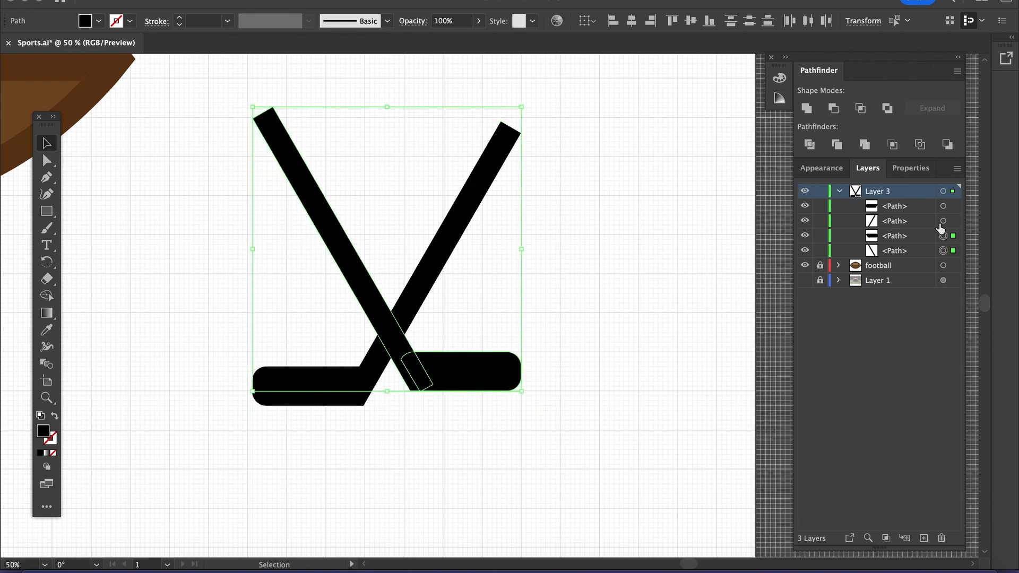
Group the shaft and blade of each hockey stick into two separate groups
key(super+g)
click(944, 221)
shift+click(943, 206)
key(super+g)
Raise the mirrored hockey stick level with the original one and save the document
key(Up)
key(Up)
key(Up)
click(613, 249)
key(super+s)
Draw a flat black ellipse centred between the two hockey stick handles and nudge it vertically into place
key(super+equal)
key(super+equal)
key(l)
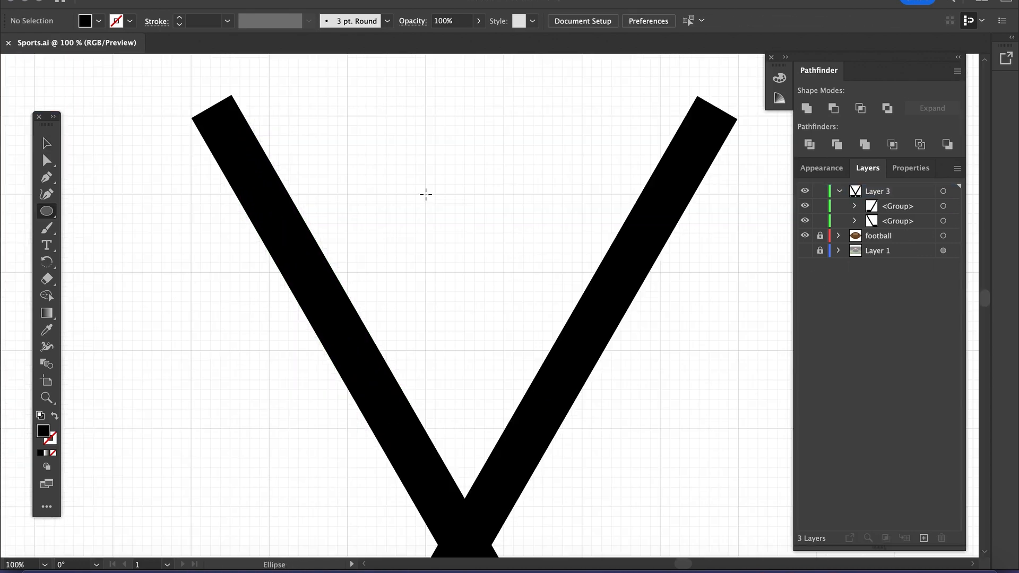
drag(463, 174, 532, 203)
key(Down)
key(Down)
key(Down)
key(Down)
key(Up)
key(Up)
key(Up)
key(Up)
key(Up)
key(Up)
Duplicate the ellipse in front, move one downward, and bridge the two ellipses with a rectangle to form a puck
key(super+c)
key(super+f)
key(Down)
key(Down)
key(Down)
key(Down)
key(Down)
key(Down)
key(Down)
key(Down)
key(Down)
key(m)
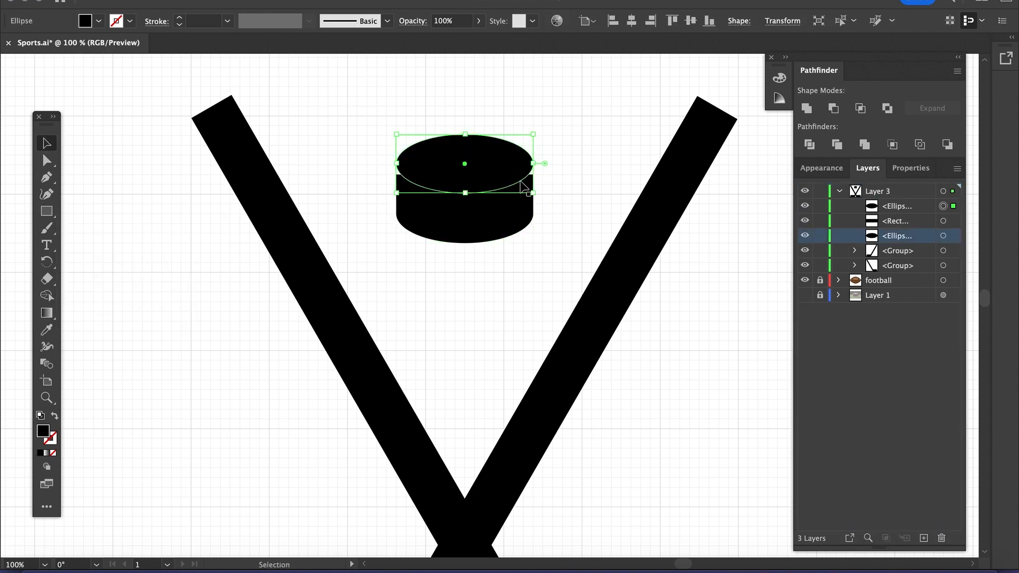
Undo the last two edits to the puck's upper ellipse and select all three puck shapes
key(super+z)
key(super+z)
key(super+equal)
key(super+equal)
drag(634, 298, 602, 491)
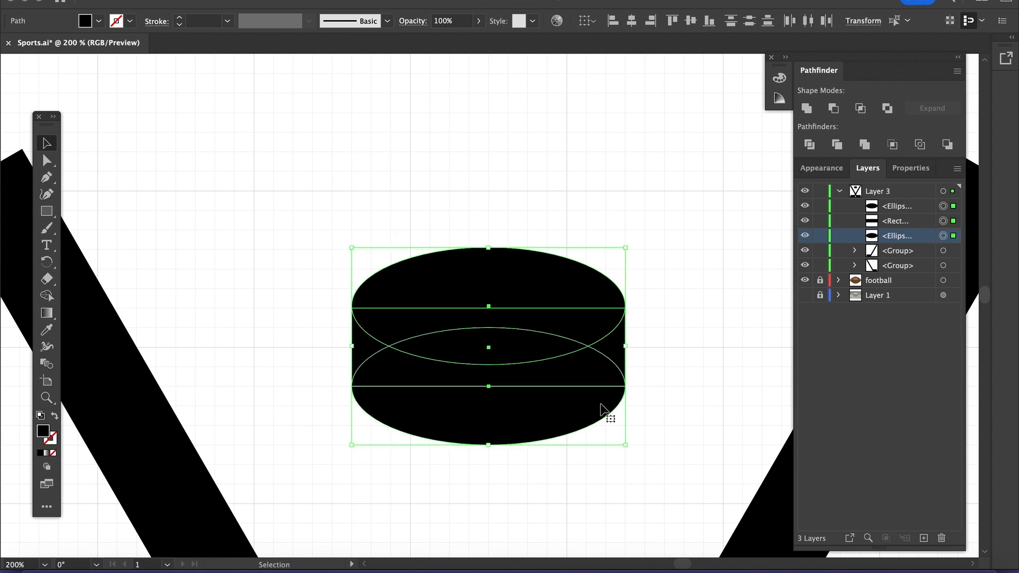
Offset the path of the puck's upper ellipse outward to create a slightly larger ellipse around it
scroll(505, 150, down, 3)
click(502, 137)
click(555, 234)
click(165, 1)
mouse_move(229, 303)
click(348, 355)
click(170, 161)
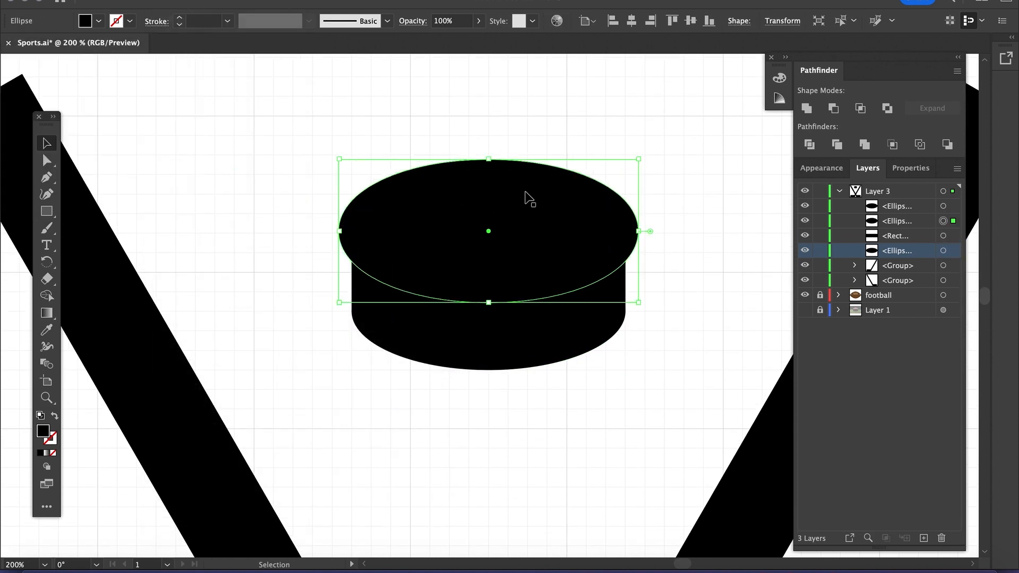
Divide the puck body with the enlarged ellipse and delete the cut pieces to leave a gap under the top face
click(166, 1)
mouse_move(232, 301)
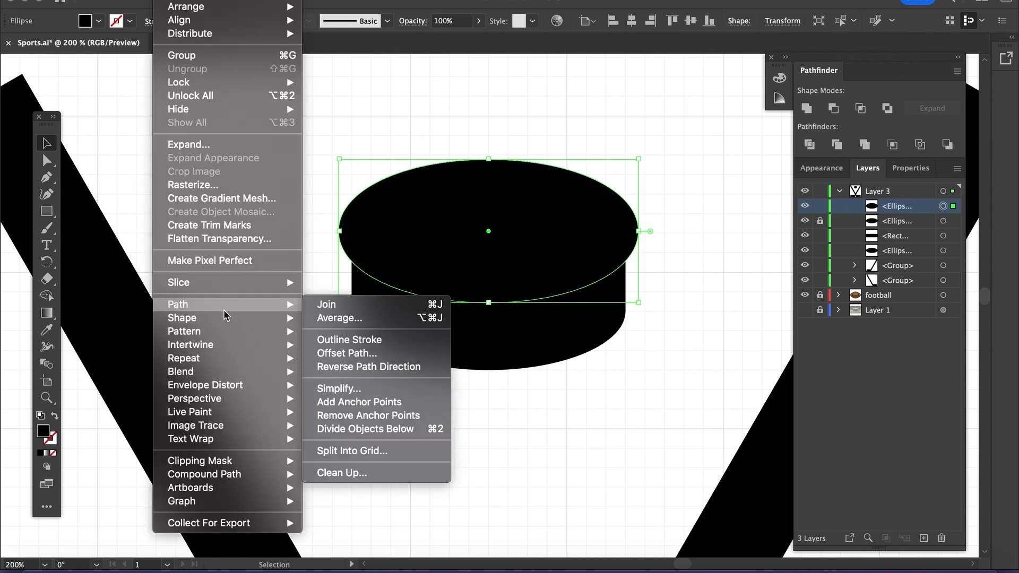
click(372, 428)
click(541, 278)
key(Delete)
click(596, 289)
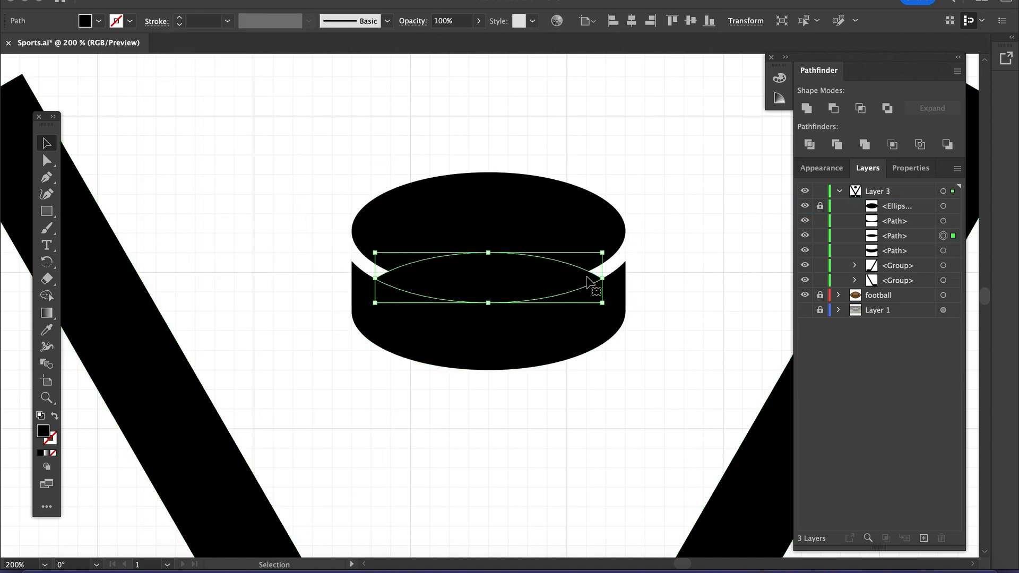
key(Delete)
key(ctrl+0)
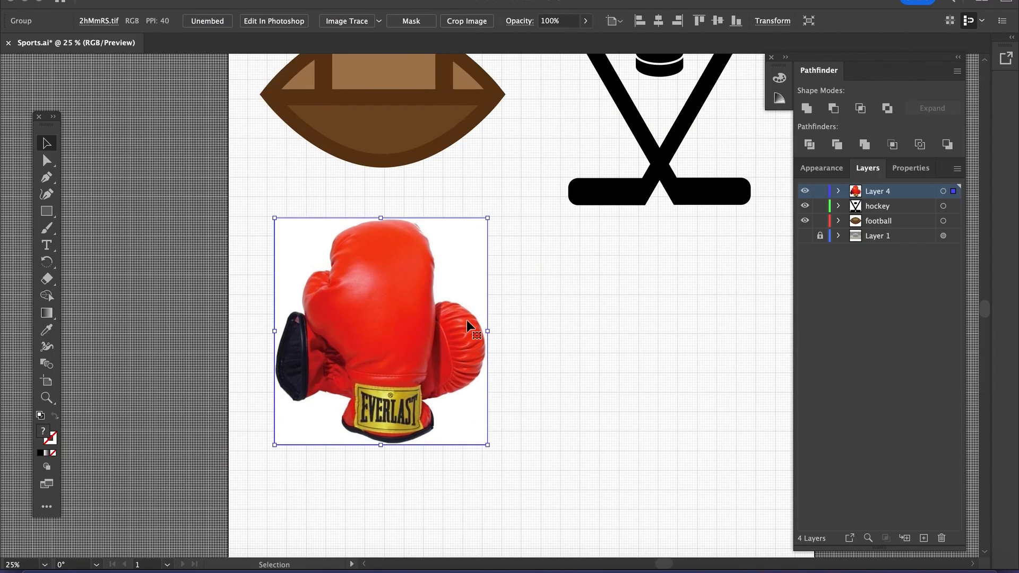
Lower the opacity of the boxing glove reference photo to 23%
key(ctrl+equal)
click(586, 21)
drag(583, 39, 546, 45)
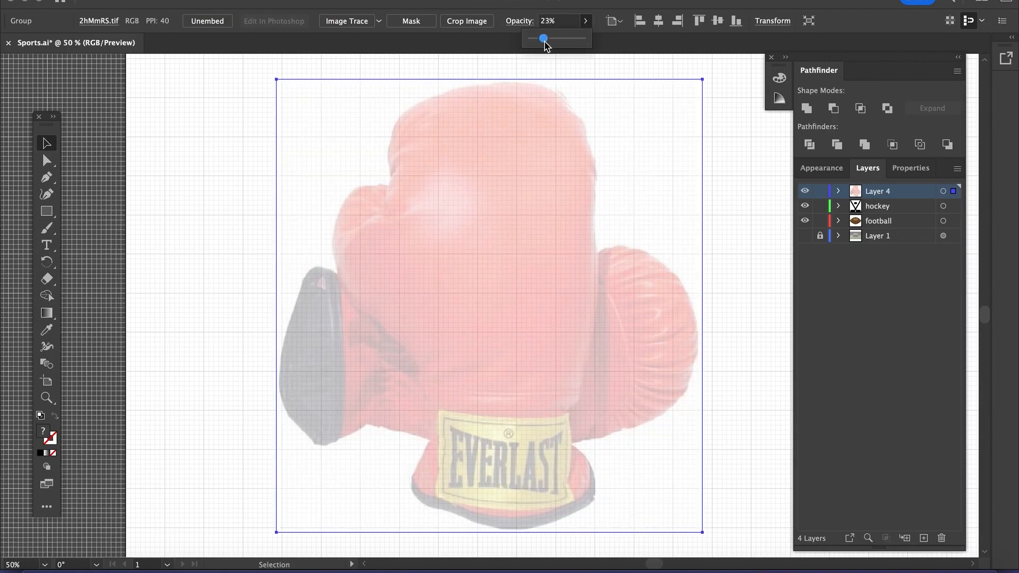
click(215, 218)
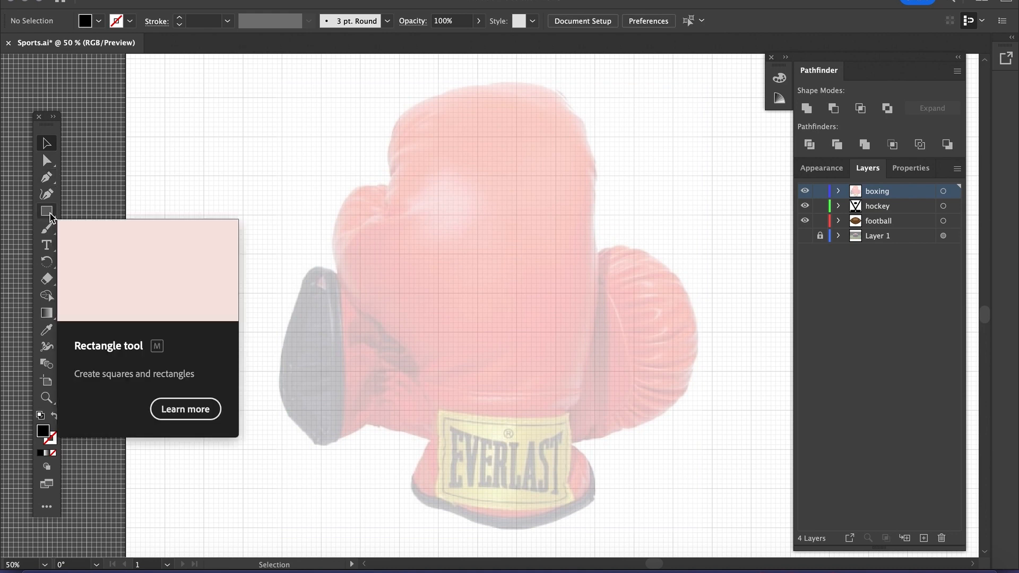
Draw a rectangle of about 270 × 180 px over the glove's label, with no fill and a 25 pt black stroke aligned inside
key(m)
drag(428, 409, 565, 497)
click(54, 416)
click(194, 21)
key(shift+Up)
key(shift+Up)
click(153, 22)
click(73, 94)
click(206, 24)
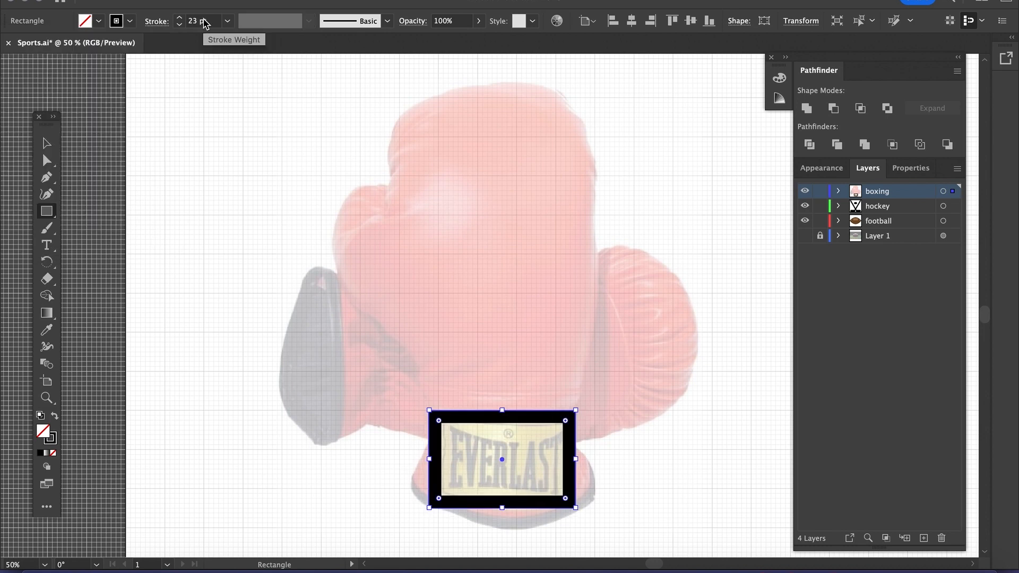
Draw a tall rectangle over the glove's main body, reaching from its top to the label rectangle, and round its corners
drag(395, 105, 575, 410)
drag(488, 103, 487, 84)
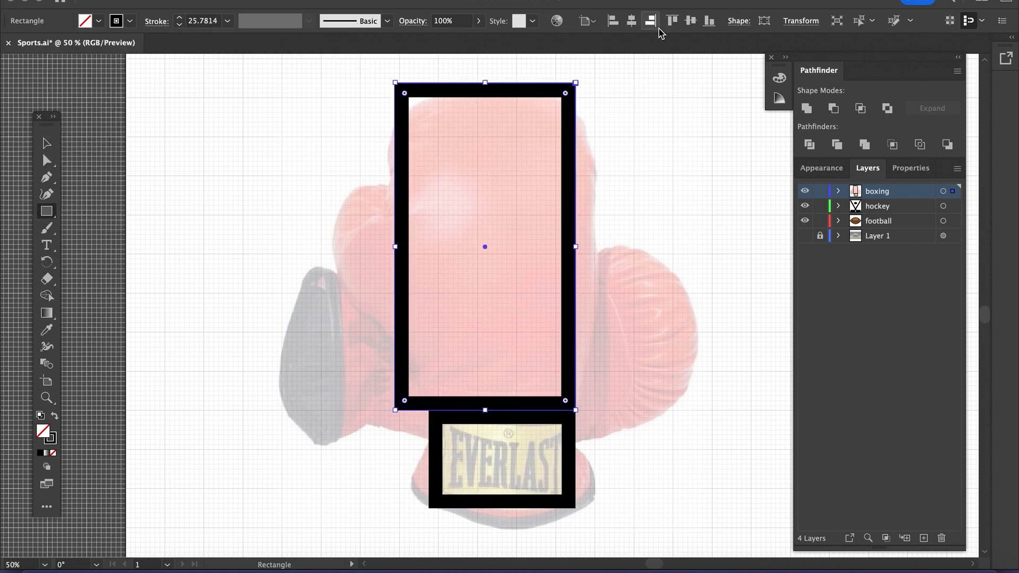
click(738, 21)
click(631, 82)
key(Return)
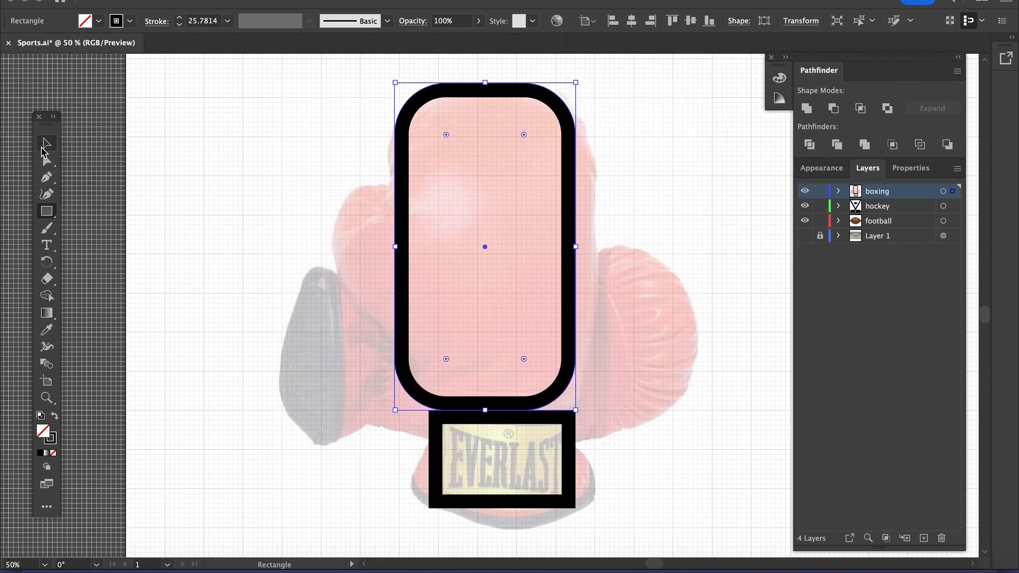
Widen the glove body rectangle to the right and extend its lower edge to overlap the label rectangle
click(46, 144)
drag(576, 247, 600, 247)
drag(498, 410, 498, 421)
click(539, 434)
click(223, 340)
Duplicate the glove body rectangle and resize the copy into a smaller rounded rectangle over the photo's thumb
drag(46, 211, 111, 234)
key(v)
click(403, 180)
key(super+c)
key(super+f)
drag(404, 192, 336, 143)
scroll(339, 148, up, 2)
drag(426, 68, 426, 210)
drag(531, 307, 463, 307)
drag(395, 405, 395, 385)
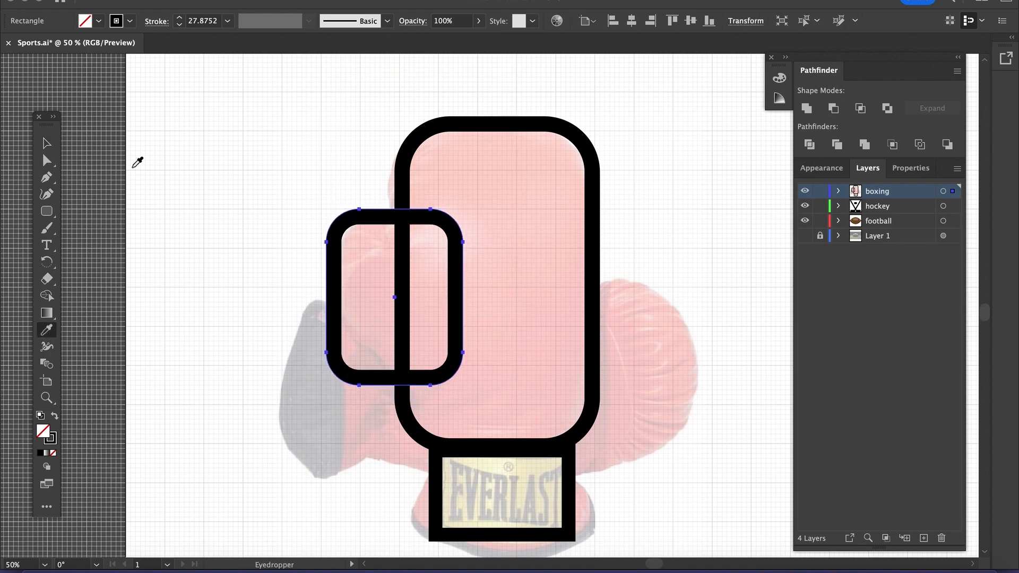
Expand the boxing layer, check the shapes without the reference photo, and widen the glove body to the left
click(47, 144)
click(218, 167)
click(839, 191)
click(805, 251)
click(806, 250)
click(399, 186)
drag(394, 285, 374, 287)
click(228, 276)
Round the corners of the cuff rectangle beneath the glove body
click(745, 22)
scroll(630, 82, up, 10)
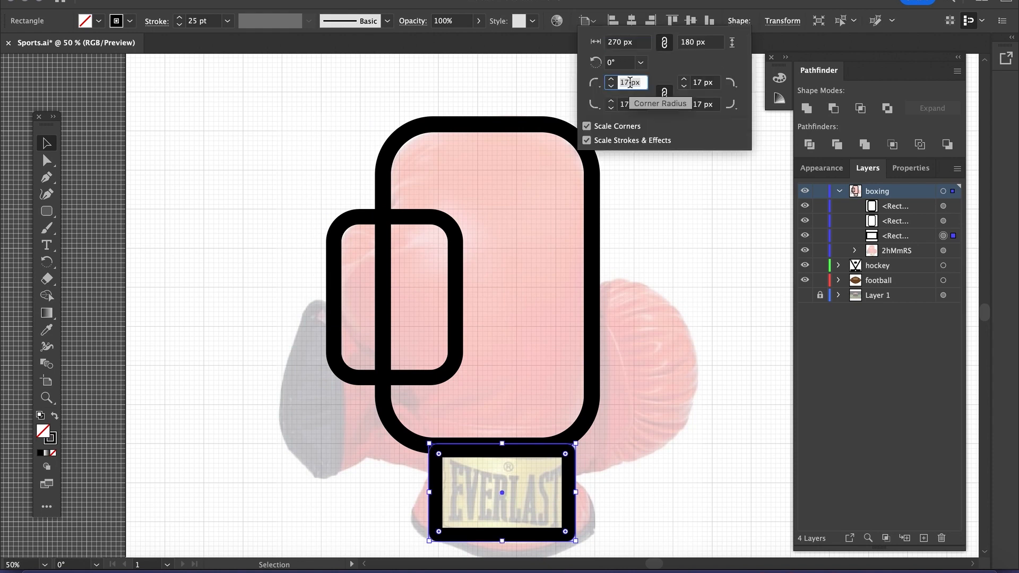
click(652, 256)
click(652, 256)
Stretch the glove body slightly downward, and lock and hide the reference photo
click(820, 251)
scroll(346, 159, down, 2)
click(388, 120)
drag(497, 413, 498, 418)
click(636, 371)
click(805, 250)
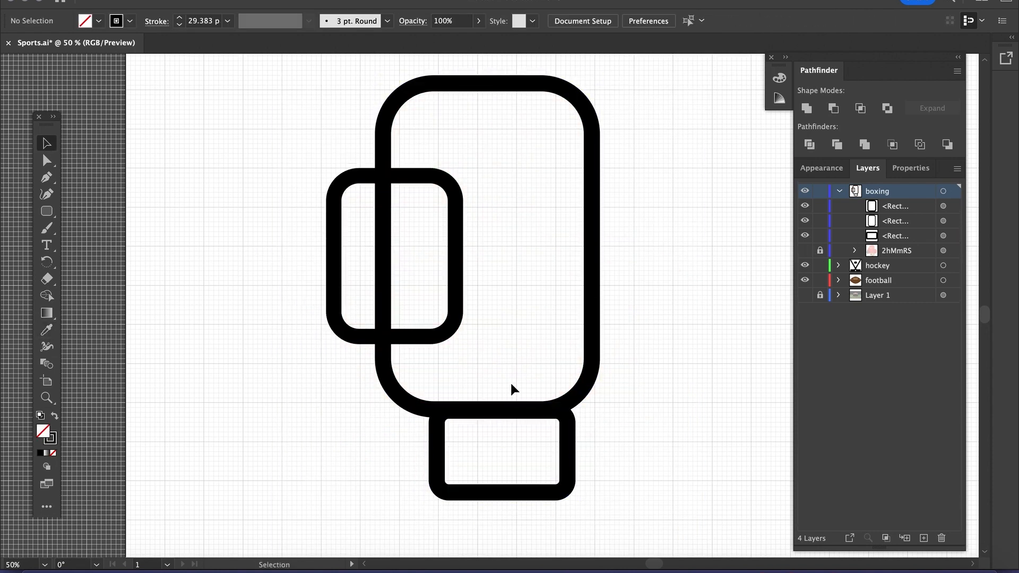
Widen the cuff rectangle leftward to centre it beneath the glove body, and fill the glove body with red
drag(428, 451, 416, 453)
click(581, 394)
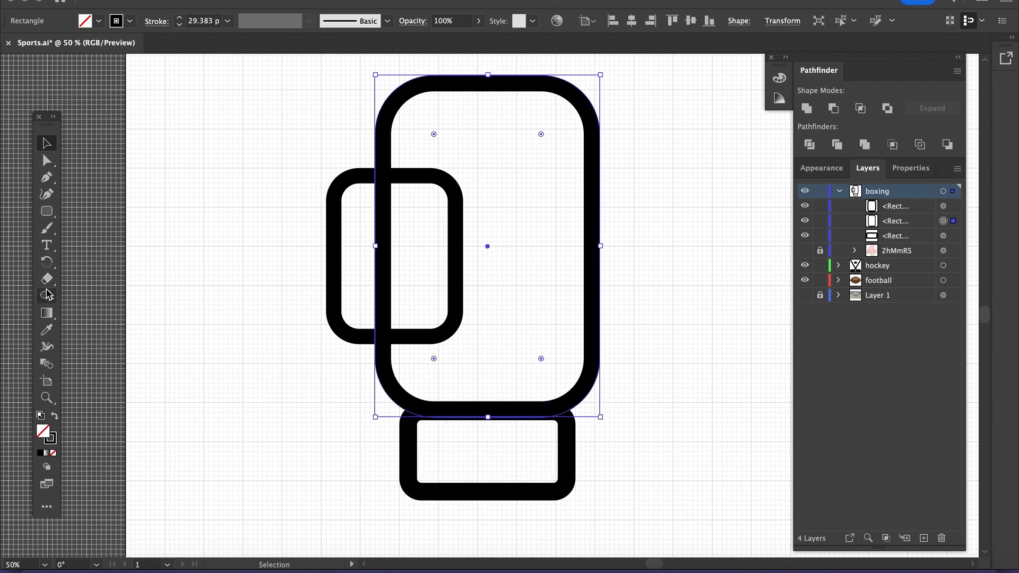
Copy the glove body's red fill and stroke to the thumb rectangle and place the thumb behind the body
click(327, 217)
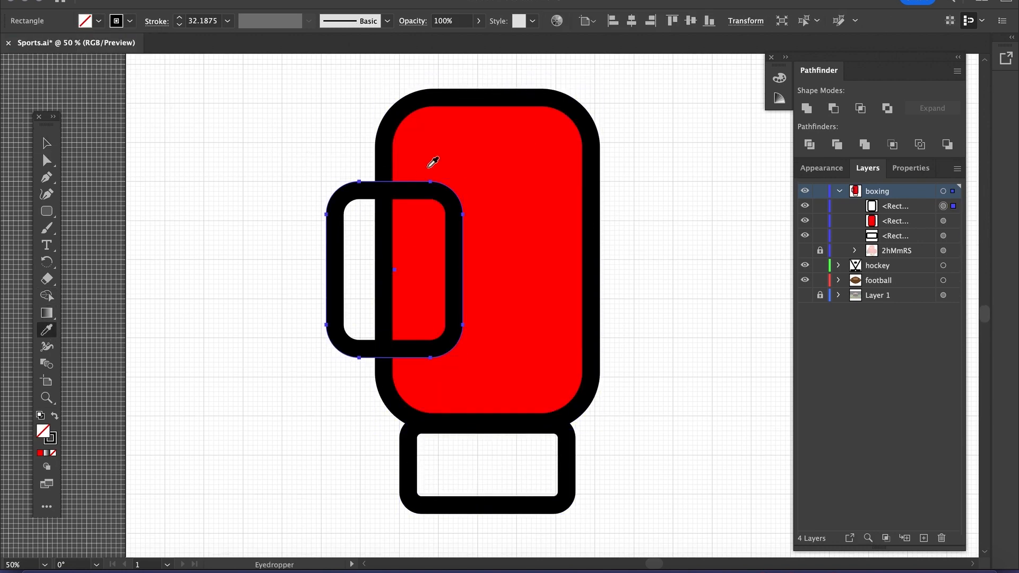
click(429, 167)
drag(895, 205, 896, 228)
key(v)
click(293, 294)
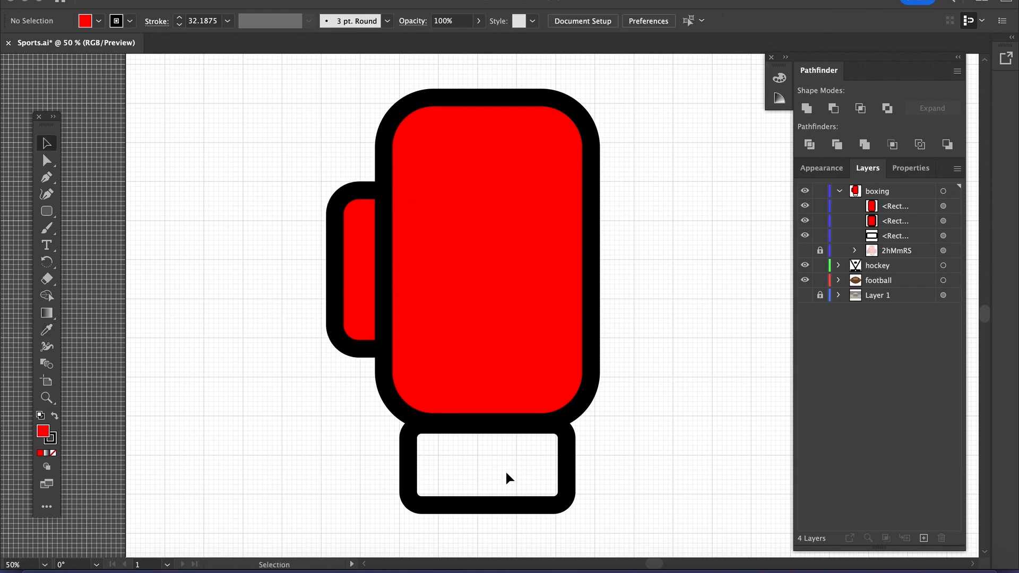
Draw a smaller label rectangle inside the cuff using the reference photo, with a solid black fill and no stroke
click(409, 467)
click(805, 251)
click(46, 213)
key(super+1)
scroll(202, 351, down, 2)
drag(363, 222, 618, 310)
click(805, 266)
click(54, 416)
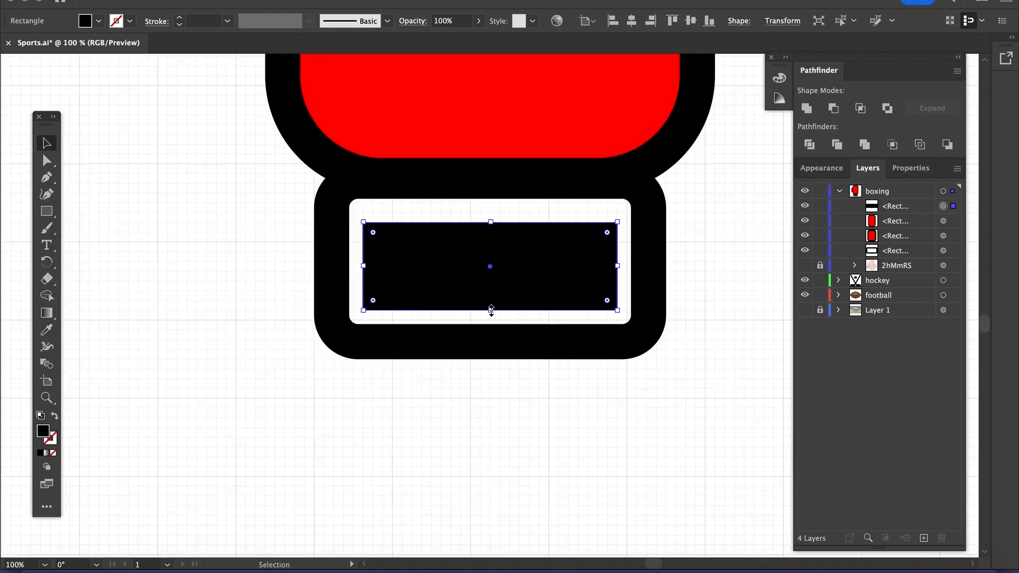
click(209, 247)
key(super+minus)
scroll(505, 487, up, 3)
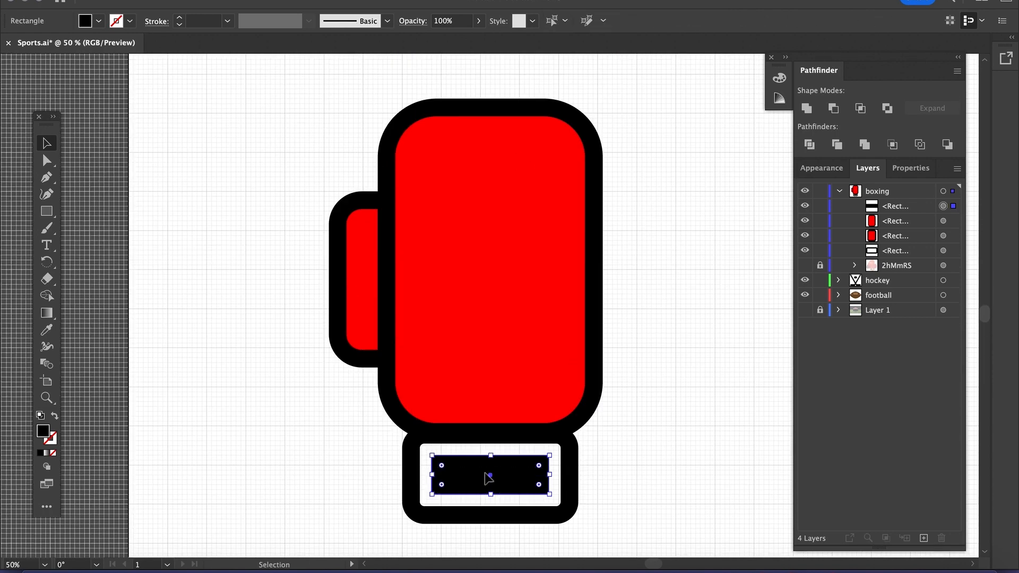
Move the glove's label, cuff, body and thumb to the right by the same distance
drag(486, 473, 711, 474)
scroll(637, 462, down, 2)
drag(576, 404, 800, 403)
drag(430, 74, 655, 75)
drag(418, 178, 624, 168)
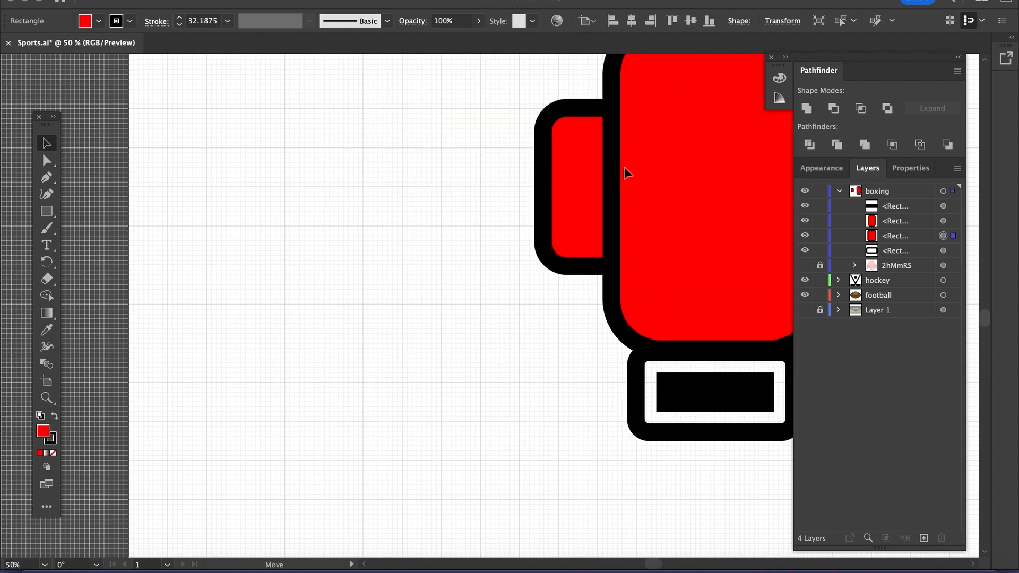
Lower the thumb shape, tilt its top outward to the left, and tuck it against the glove body
scroll(625, 167, right, 3)
scroll(624, 167, up, 2)
drag(418, 245, 418, 274)
drag(374, 200, 341, 215)
drag(422, 260, 433, 254)
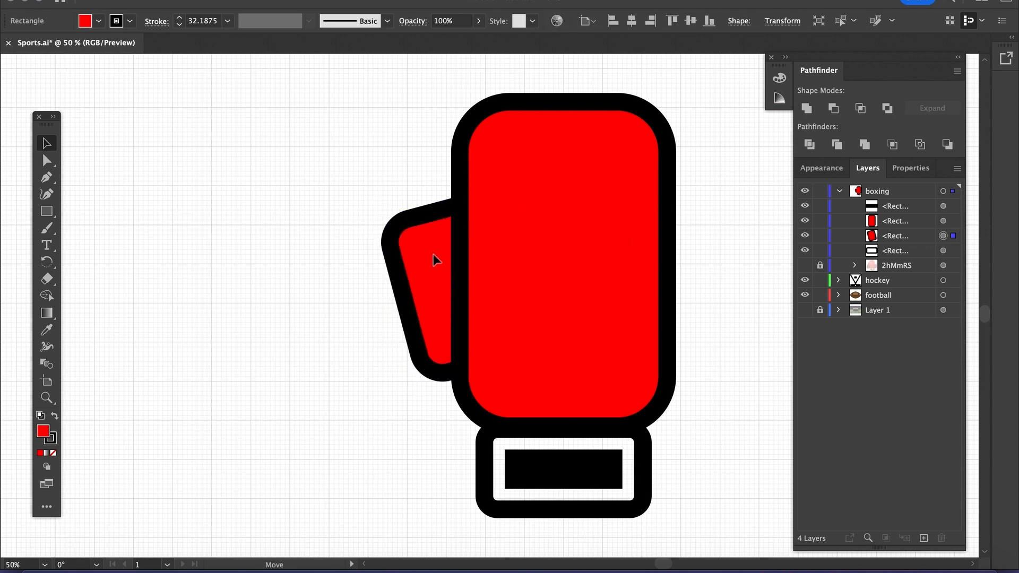
scroll(544, 221, right, 2)
click(467, 253)
drag(523, 209, 641, 248)
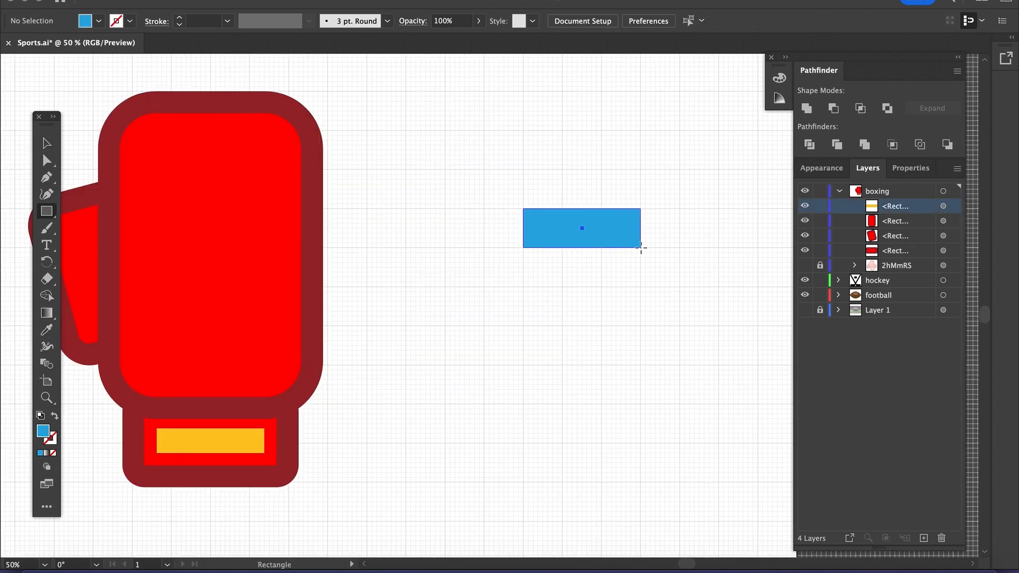
key(Delete)
drag(46, 211, 122, 272)
mouse_move(523, 248)
mouse_down()
mouse_move(569, 278)
mouse_move(609, 244)
mouse_up()
key(Down)
key(Delete)
Draw a wide, flat blue diamond with the Pen tool to the right of the boxing glove
click(47, 211)
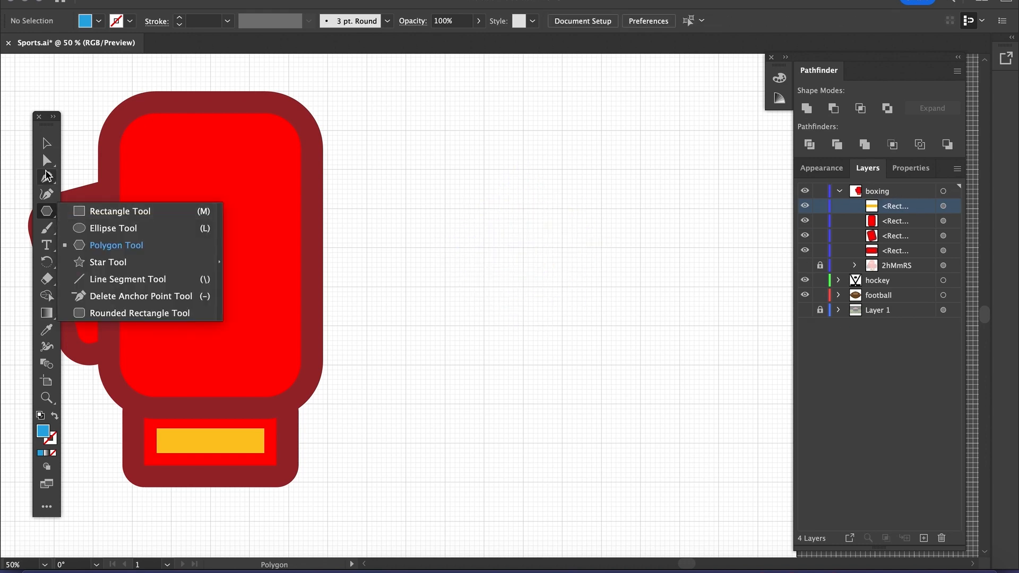
click(47, 177)
click(523, 209)
click(406, 248)
click(523, 287)
click(640, 248)
click(523, 209)
key(v)
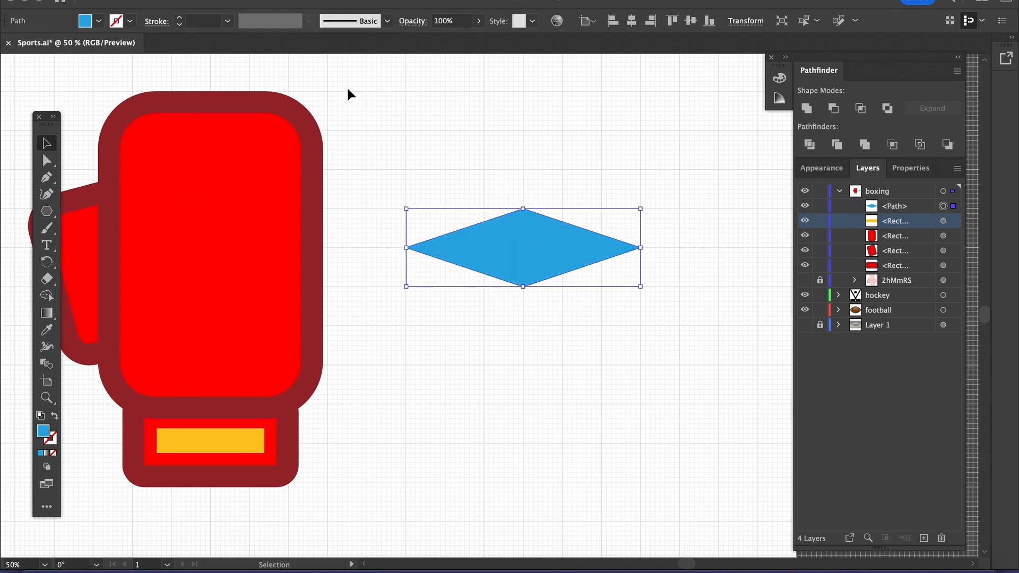
Set the fill to black and draw a narrow vertical rounded post at the diamond's lower corner
key(ctrl+equal)
click(476, 246)
click(98, 22)
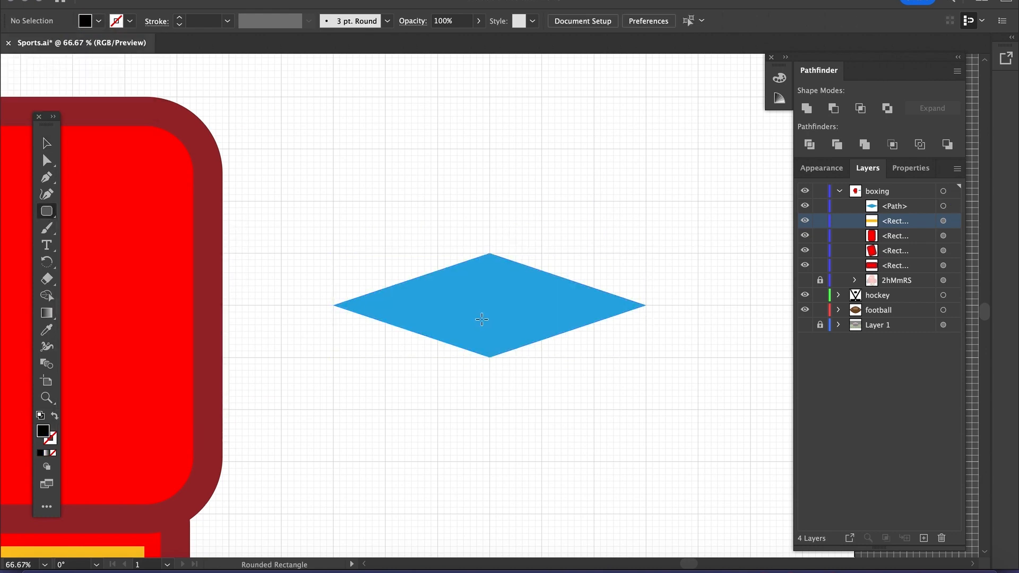
drag(497, 401, 498, 400)
key(v)
mouse_move(493, 340)
mouse_down()
mouse_move(492, 327)
mouse_move(489, 343)
mouse_up()
Copy the black post to the diamond's other three corners and select the diamond
alt+drag(488, 342, 488, 314)
drag(490, 367, 640, 291)
click(297, 368)
click(450, 322)
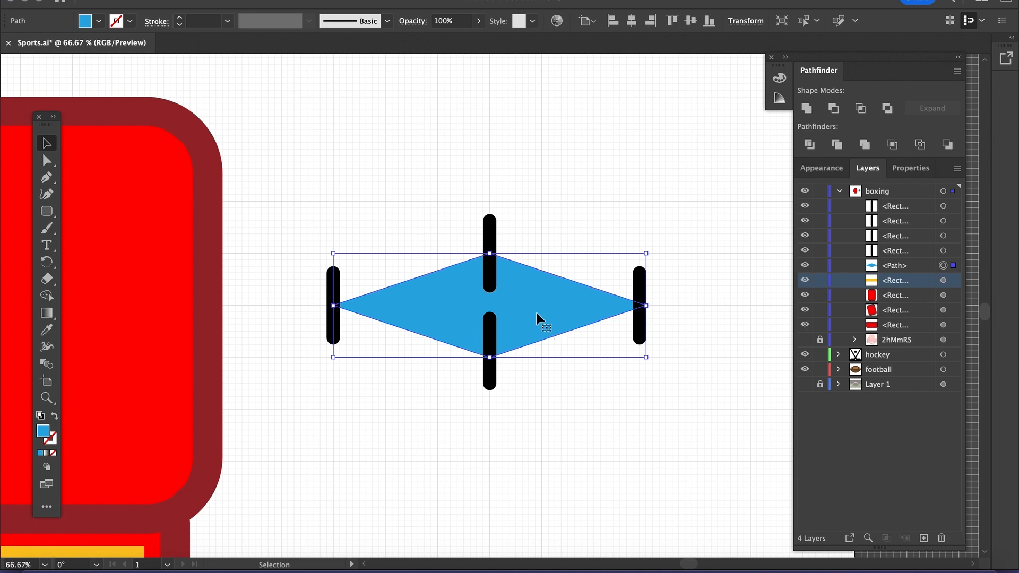
Make three evenly spaced copies of the blue diamond above the original and select all three copies
key(alt+Up)
key(alt+Up)
key(alt+Up)
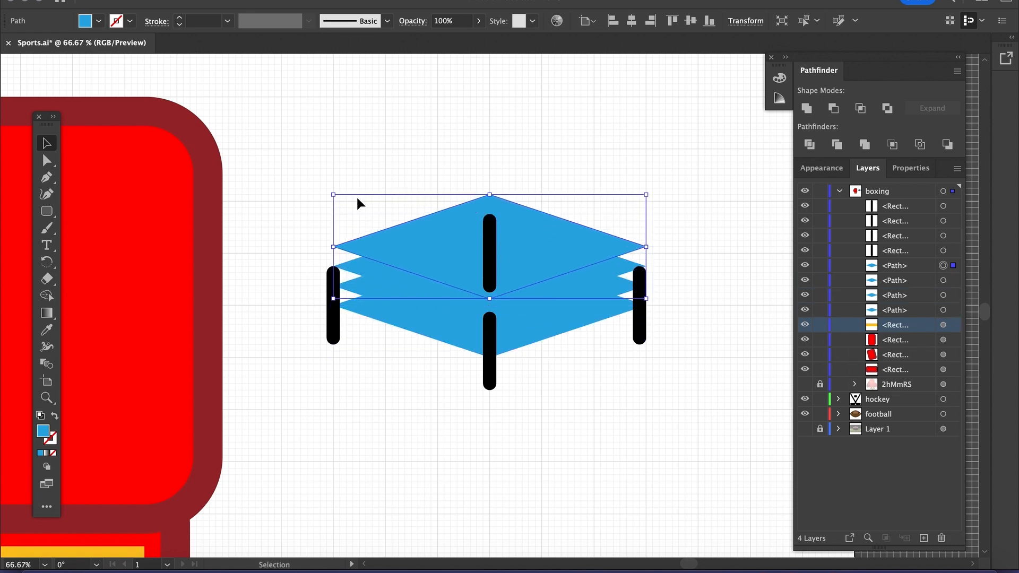
shift+click(356, 268)
shift+click(354, 287)
Turn the three diamond copies into unfilled ropes with an 11 pt red stroke and nudge them down
click(55, 417)
scroll(205, 21, up, 10)
drag(348, 202, 349, 297)
click(121, 21)
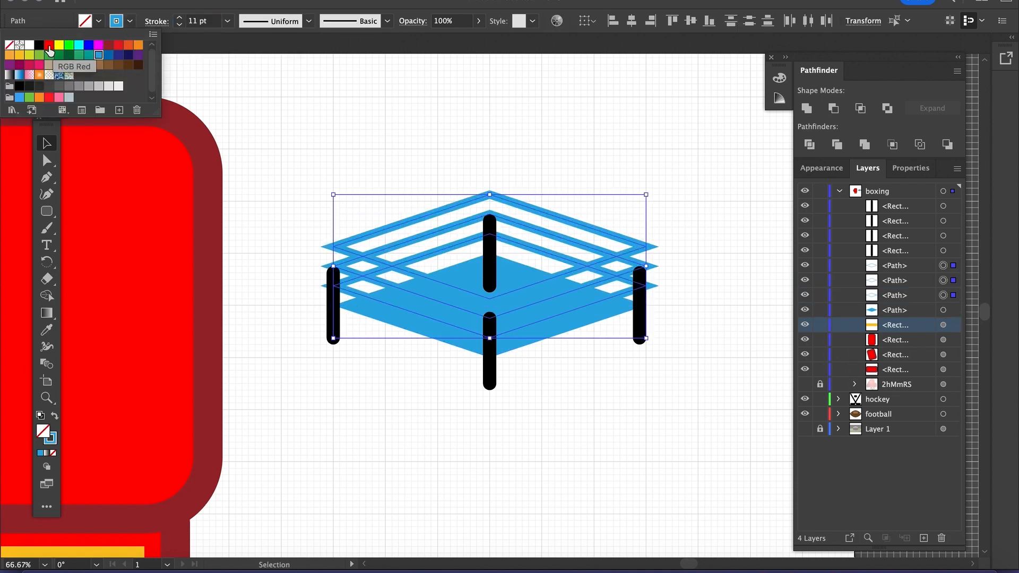
click(57, 47)
key(Escape)
key(Down)
key(Down)
key(Down)
Paste a copy of the blue mat diamond in front and move it down to the base of the front post
click(944, 310)
key(super+f)
key(Down)
key(Down)
key(Down)
key(Down)
key(Down)
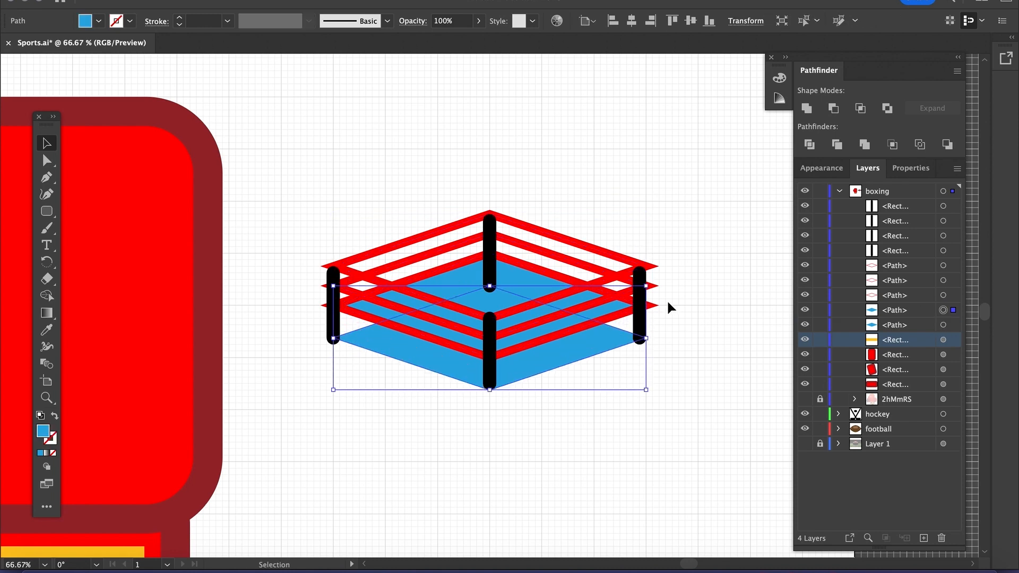
Send the lower diamond copy behind the boxing ring and glove shapes and fill it red
click(86, 21)
click(45, 46)
drag(911, 309, 912, 391)
click(692, 307)
click(574, 353)
click(86, 21)
click(57, 47)
Select all four black corner posts and fill them red
click(306, 328)
click(489, 254)
shift+click(639, 308)
shift+click(490, 345)
shift+click(334, 311)
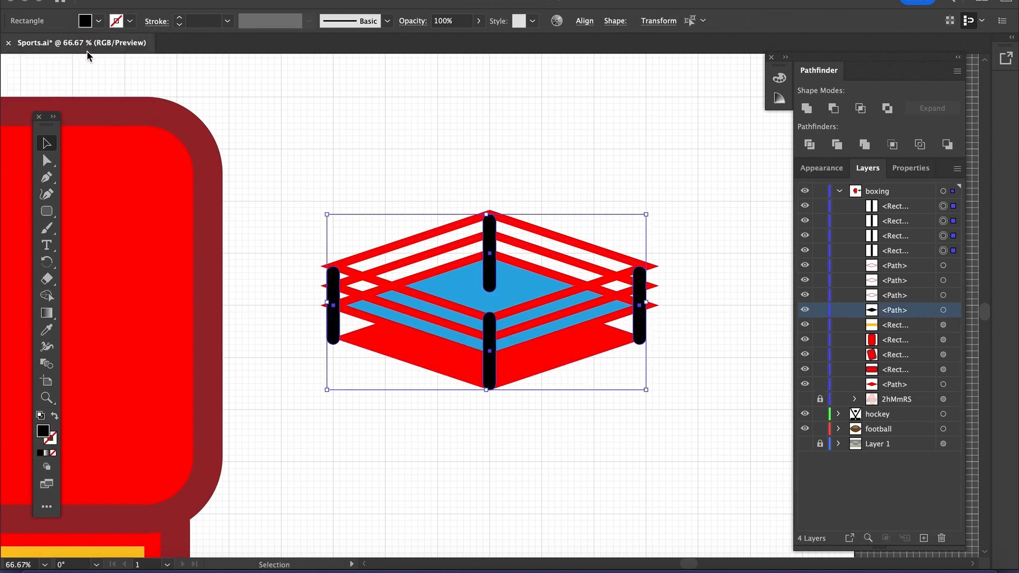
Nudge the three rope outlines and the blue mat downward
click(944, 266)
super+click(943, 280)
super+click(943, 295)
key(Down)
key(Down)
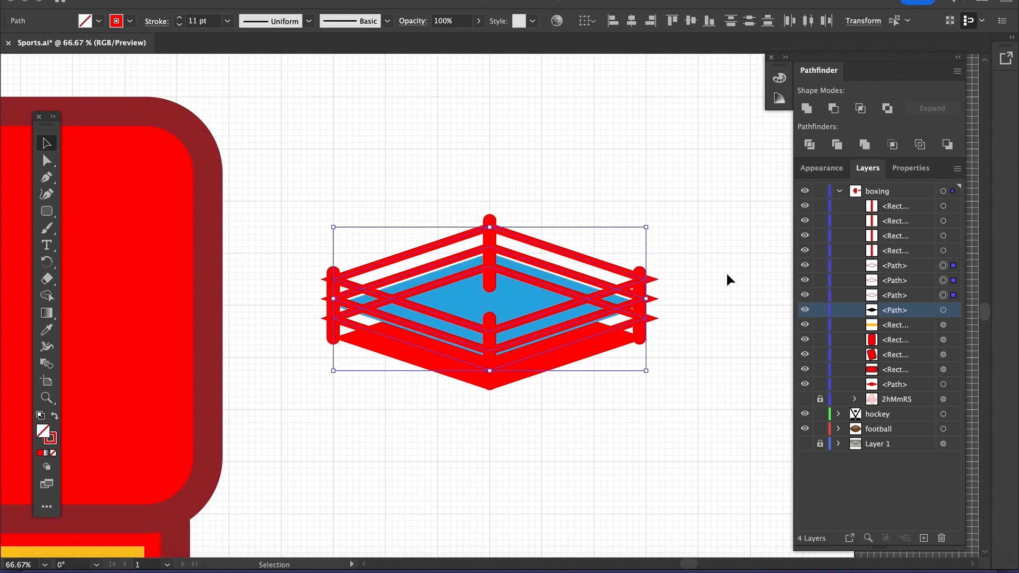
click(943, 311)
key(Down)
Draw a thin red rectangle between the side posts, and stack it and the rear post behind the ropes and blue mat
click(685, 340)
click(577, 361)
drag(47, 211, 95, 212)
drag(333, 325, 640, 338)
click(47, 144)
drag(898, 206, 907, 317)
mouse_move(906, 312)
mouse_down()
mouse_move(906, 331)
mouse_move(893, 197)
mouse_move(898, 318)
mouse_up()
click(639, 251)
scroll(642, 241, down, 1)
key(super+equal)
Try a dark red fill on the rear post and the thin base rectangle, and undo it
click(491, 167)
key(super+z)
click(657, 136)
click(943, 325)
shift+click(943, 309)
click(98, 21)
click(100, 67)
click(672, 163)
key(super+z)
Select the three rope outlines and change their stroke to dark red
click(943, 310)
shift+click(944, 295)
click(943, 281)
click(943, 265)
shift+click(943, 251)
shift+click(943, 280)
click(129, 21)
click(99, 67)
click(346, 118)
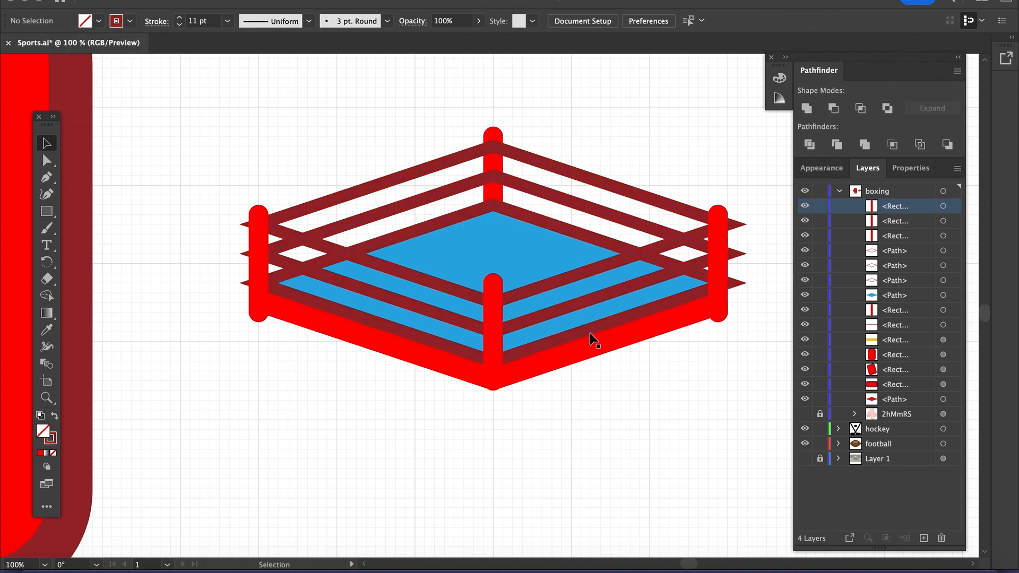
Nudge the red base diamond down to make the ring platform thicker
click(605, 348)
key(Down)
key(Down)
key(Down)
Stretch the red base rectangle down and out to the right post's outer edge, and shift the left post slightly inward
click(696, 307)
drag(488, 312, 489, 343)
click(690, 347)
click(709, 320)
drag(719, 317, 727, 317)
click(664, 398)
drag(260, 275, 269, 277)
Collapse the boxing layer and add a new layer named basketball above it
click(680, 187)
scroll(680, 191, down, 1)
scroll(680, 191, up, 2)
scroll(679, 192, right, 2)
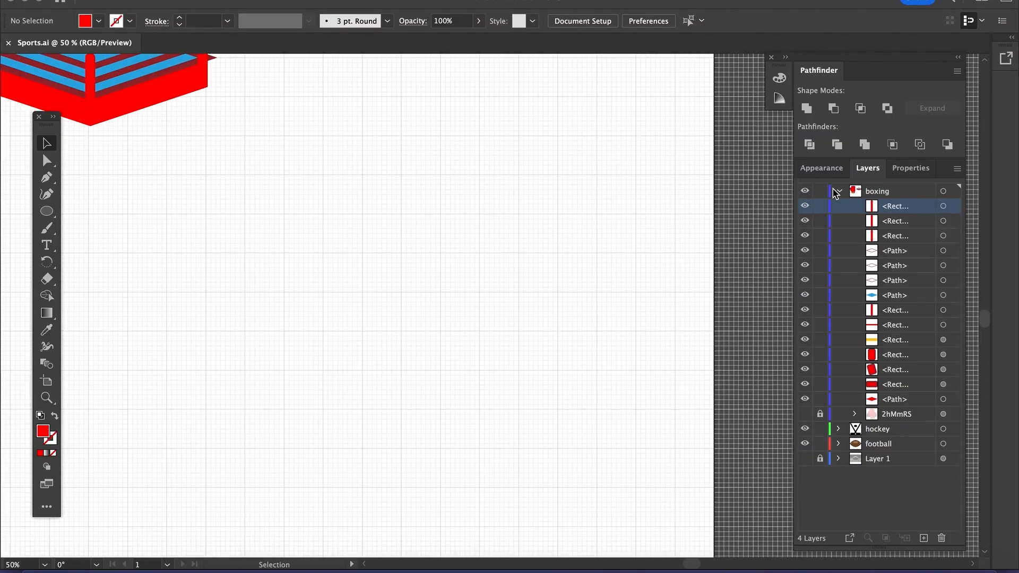
click(839, 193)
click(924, 538)
double_click(879, 191)
text(basketball)
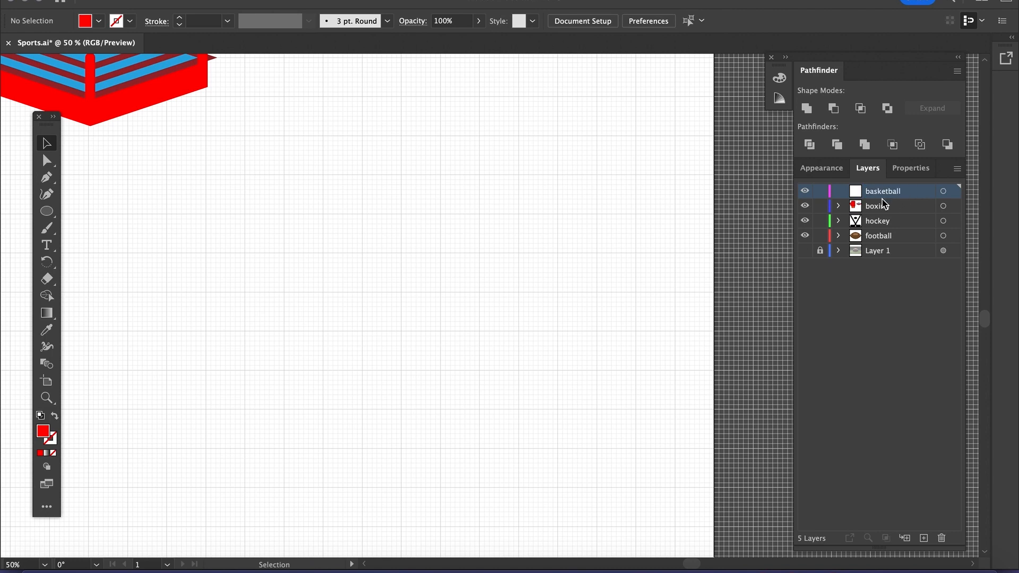
Set the fill to light orange and draw a large circle from its center in the empty area beside the boxing ring
click(99, 22)
click(138, 45)
click(139, 3)
drag(46, 211, 95, 227)
drag(441, 252, 556, 288)
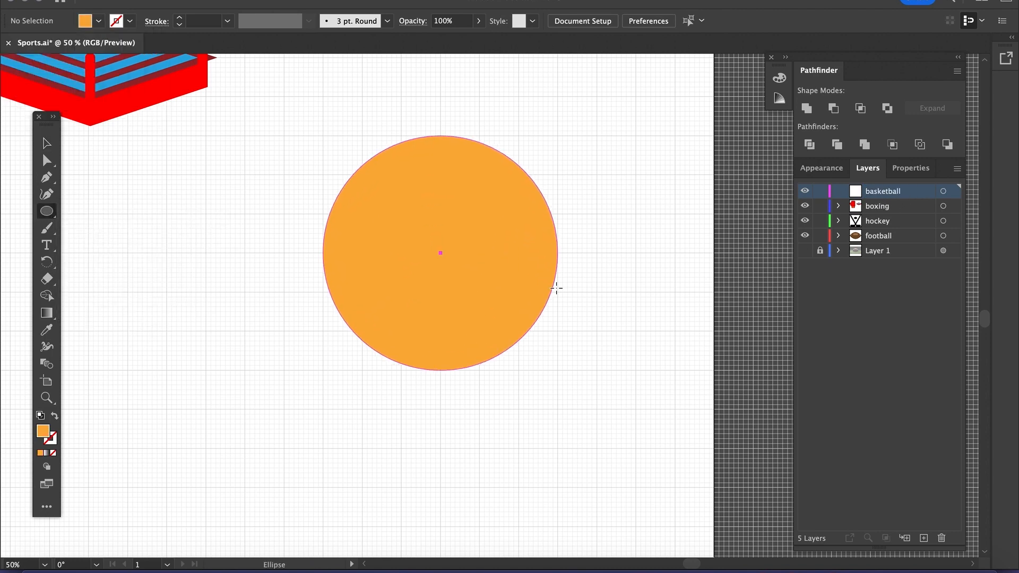
Turn the orange circle into an unfilled ring with a 43 pt stroke aligned to the inside
click(55, 415)
click(156, 21)
click(203, 23)
scroll(206, 22, up, 20)
scroll(325, 152, up, 3)
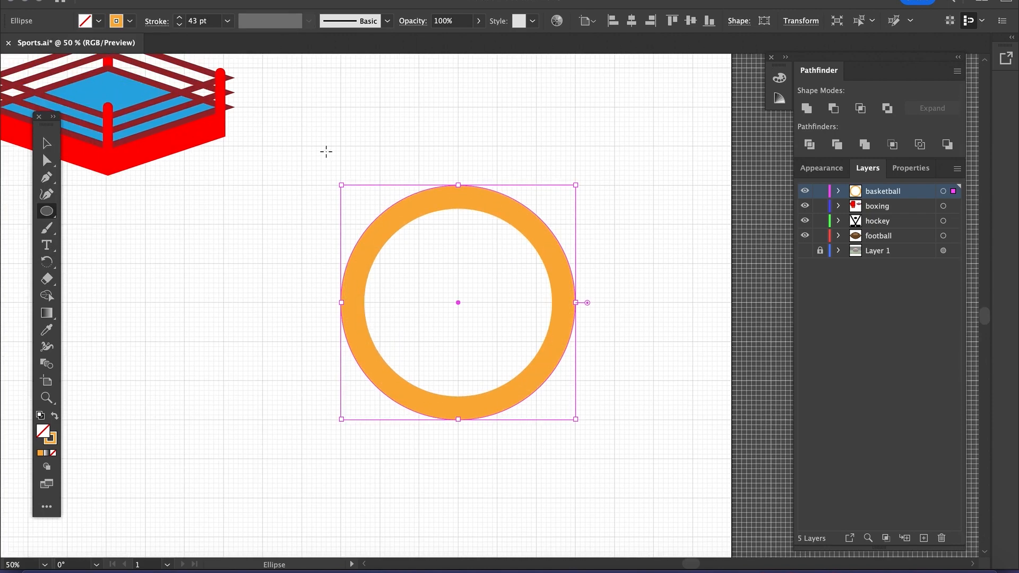
scroll(329, 144, right, 3)
scroll(328, 144, up, 2)
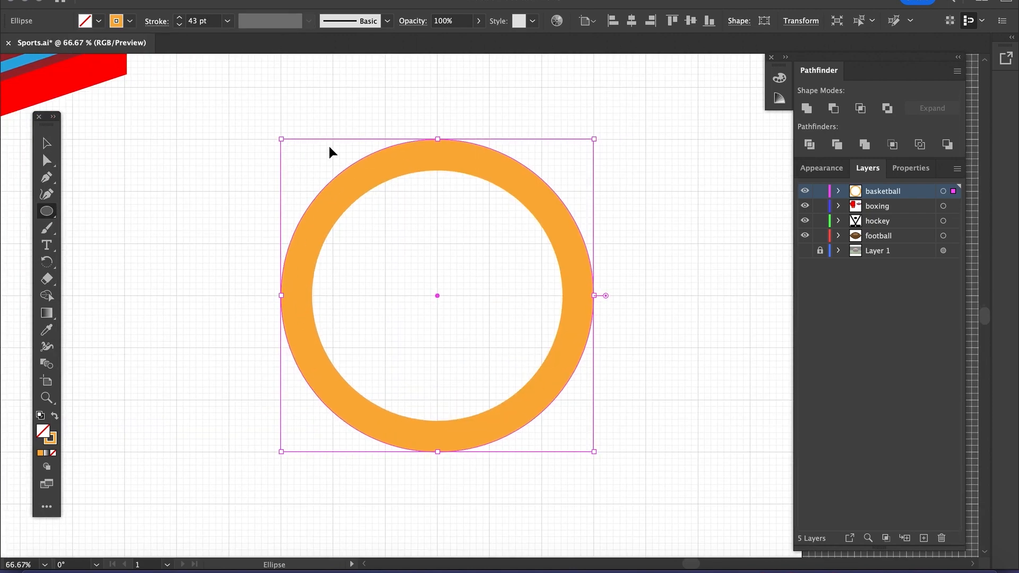
Copy the orange ring to both sides so three equal rings overlap evenly in a row
drag(340, 207, 184, 207)
drag(326, 215, 515, 229)
key(super+z)
click(532, 248)
drag(428, 224, 376, 224)
click(543, 113)
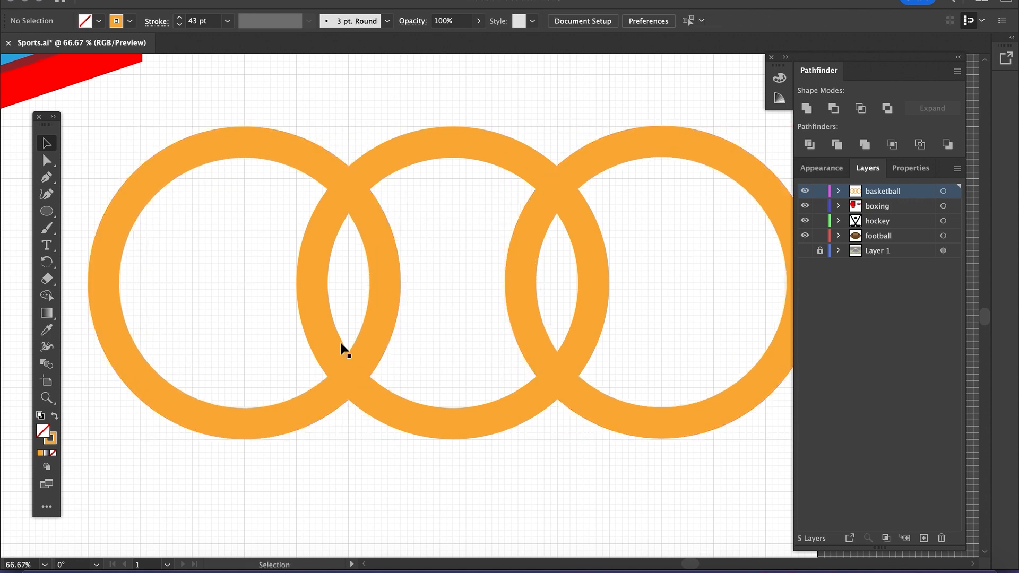
Set the stroke of all three rings to black with a weight of 50 pt
drag(173, 95, 632, 275)
click(130, 21)
click(39, 46)
click(440, 90)
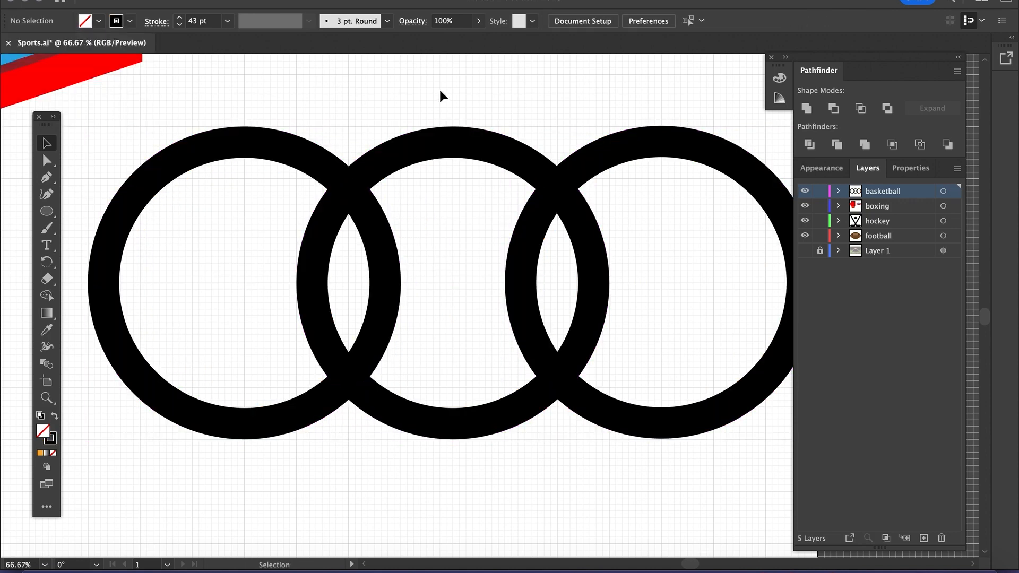
key(Tab)
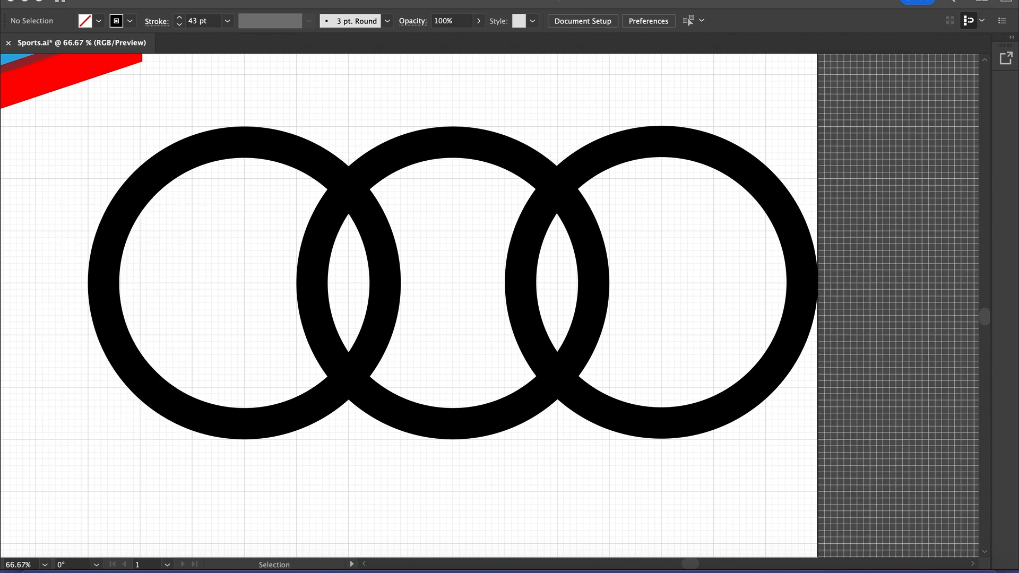
key(Tab)
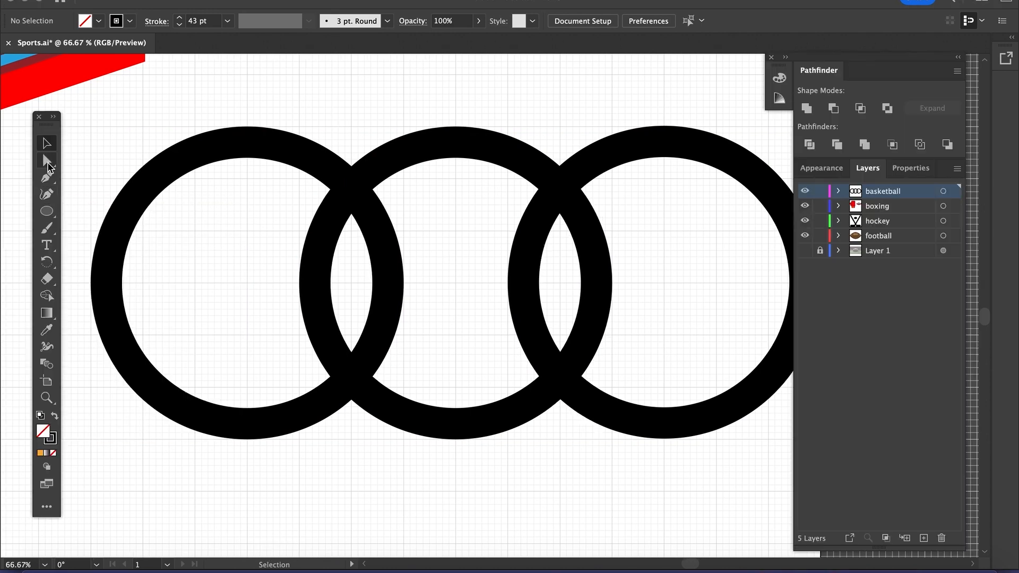
key(ctrl+a)
click(179, 18)
click(93, 120)
Draw a vertical and a horizontal black line across the middle ring with the Pen tool
key(p)
click(456, 153)
click(455, 419)
key(v)
click(211, 119)
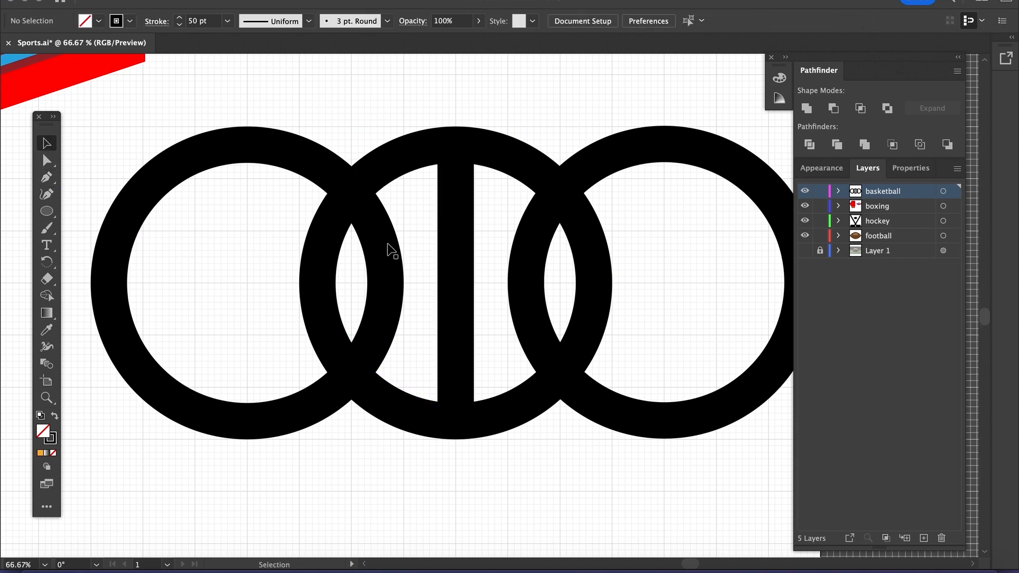
click(315, 283)
click(591, 284)
key(v)
click(204, 110)
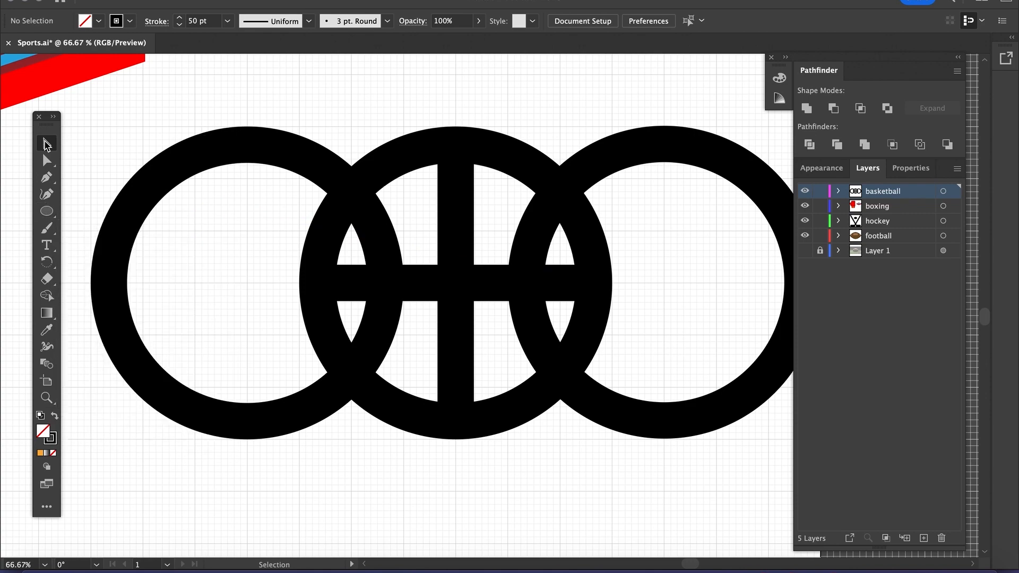
Separate the parts of the side rings outside the middle ring with Shape Builder and delete them
key(shift+m)
key(ctrl+a)
key(shift+m)
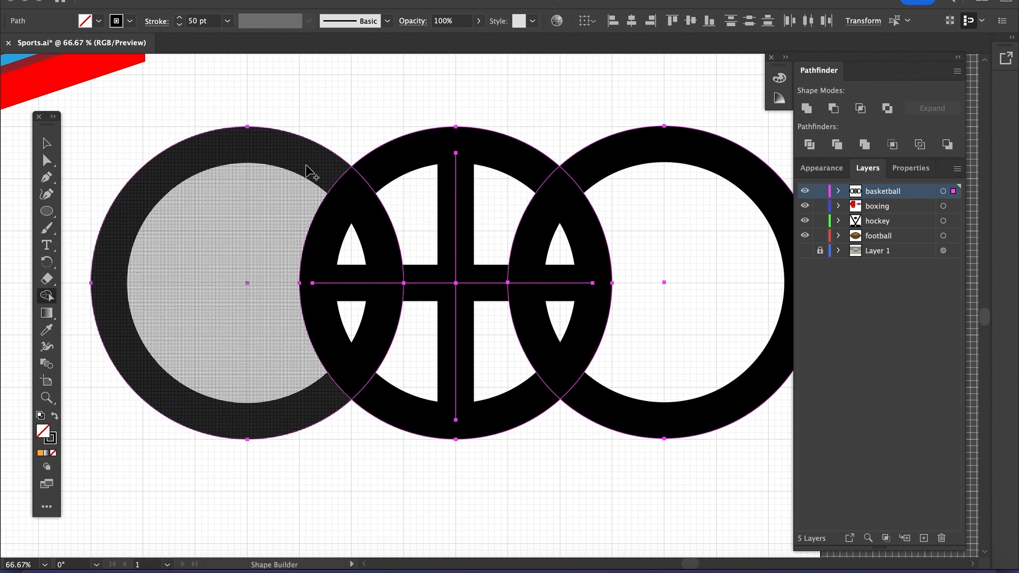
click(314, 167)
click(622, 162)
click(47, 143)
click(117, 123)
click(194, 140)
key(Delete)
click(679, 145)
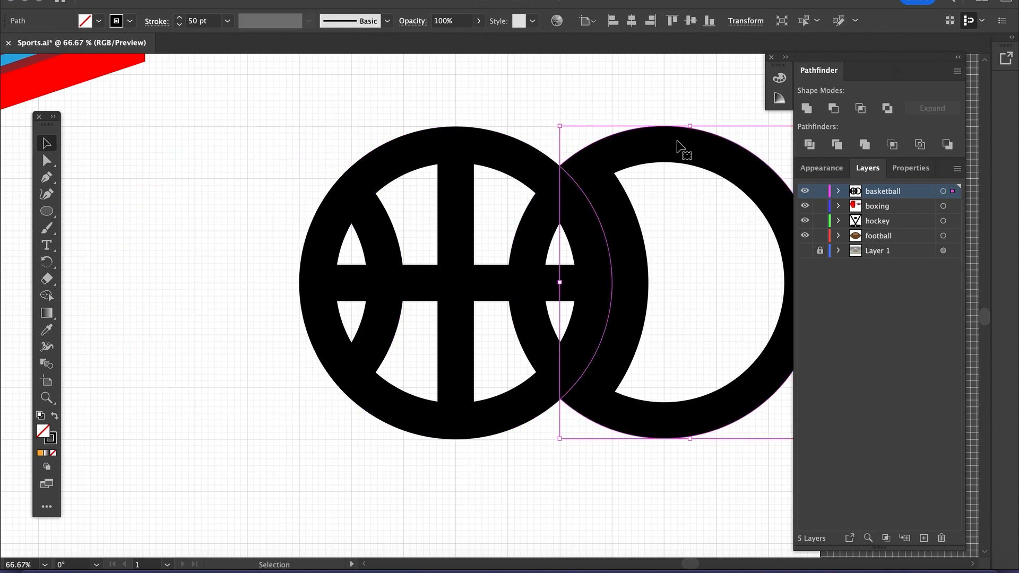
key(Delete)
Select the whole basketball and expand its strokes into filled shapes
drag(291, 118, 660, 471)
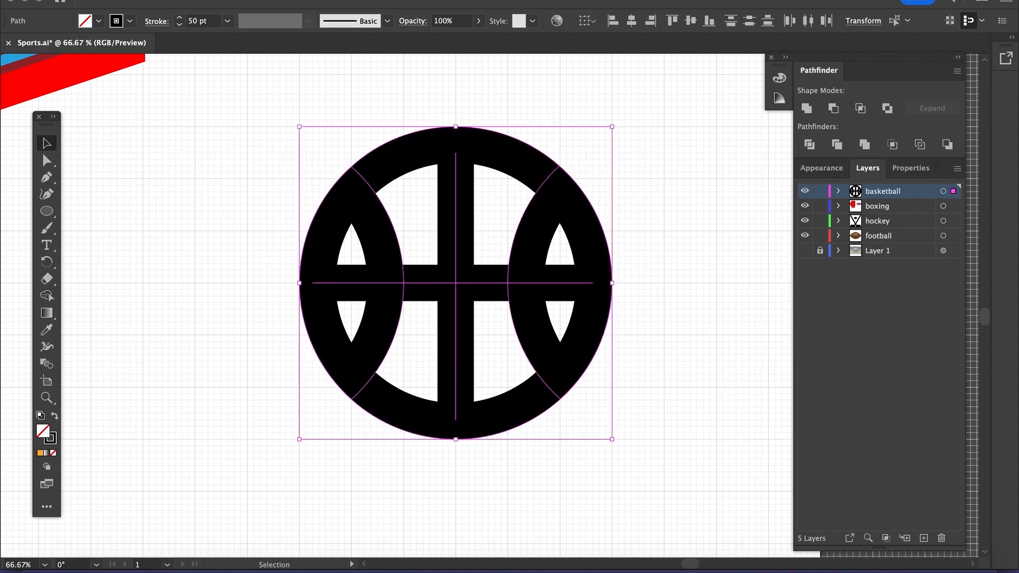
click(187, 6)
mouse_move(234, 298)
click(366, 342)
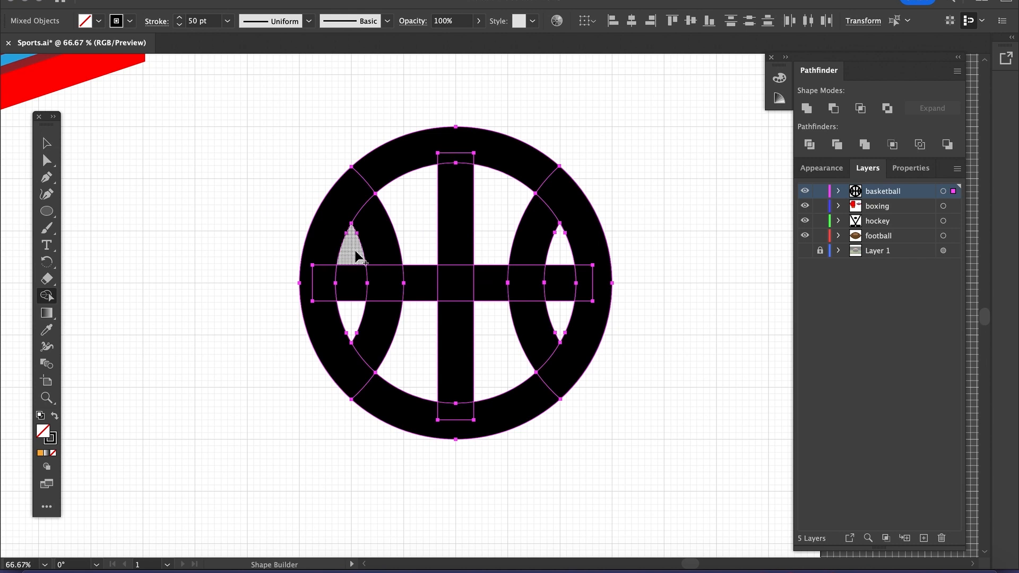
click(47, 144)
click(119, 125)
Fill the basketball's upper-left and lower-right outer and inner segments with light orange using Shape Builder
drag(281, 116, 637, 456)
click(129, 90)
click(86, 21)
click(128, 47)
click(232, 118)
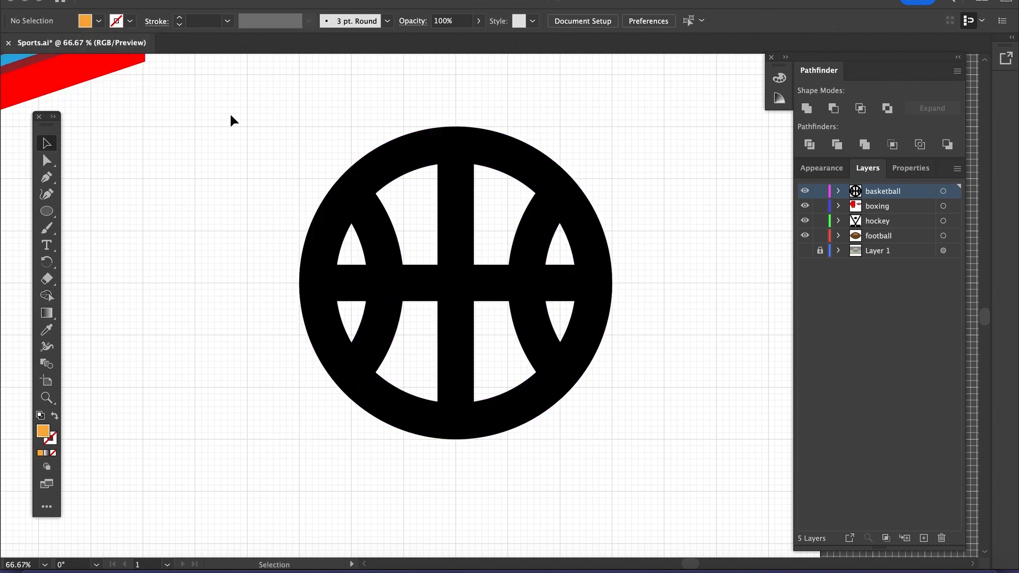
drag(260, 115, 637, 457)
click(47, 296)
click(99, 22)
click(127, 47)
click(354, 251)
click(354, 252)
click(560, 316)
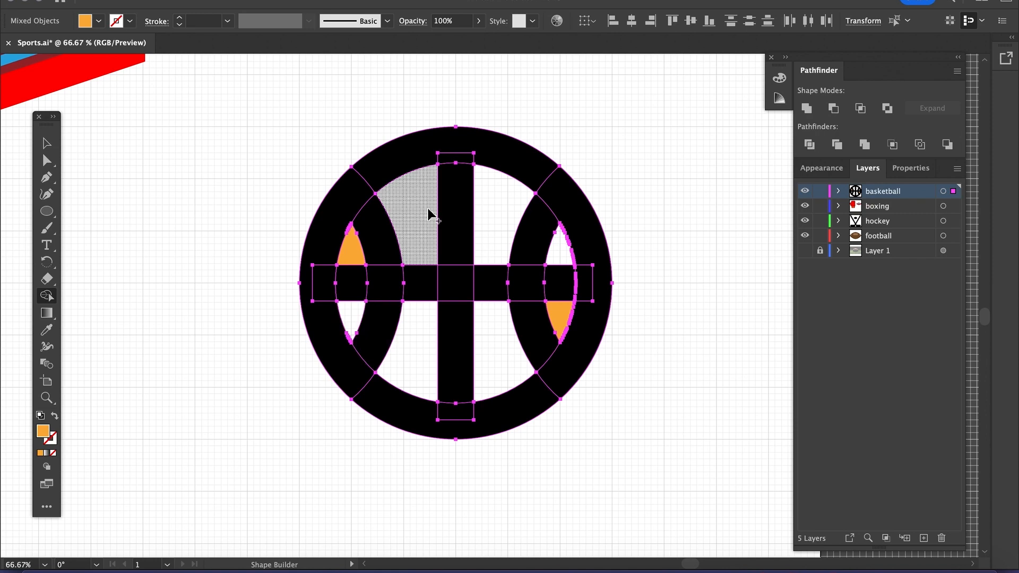
click(480, 334)
click(420, 223)
Fill the basketball's remaining upper-right and lower-left inner and outer segments with dark orange using Shape Builder, and deselect the artwork
click(99, 23)
click(110, 46)
click(494, 204)
click(494, 204)
click(426, 327)
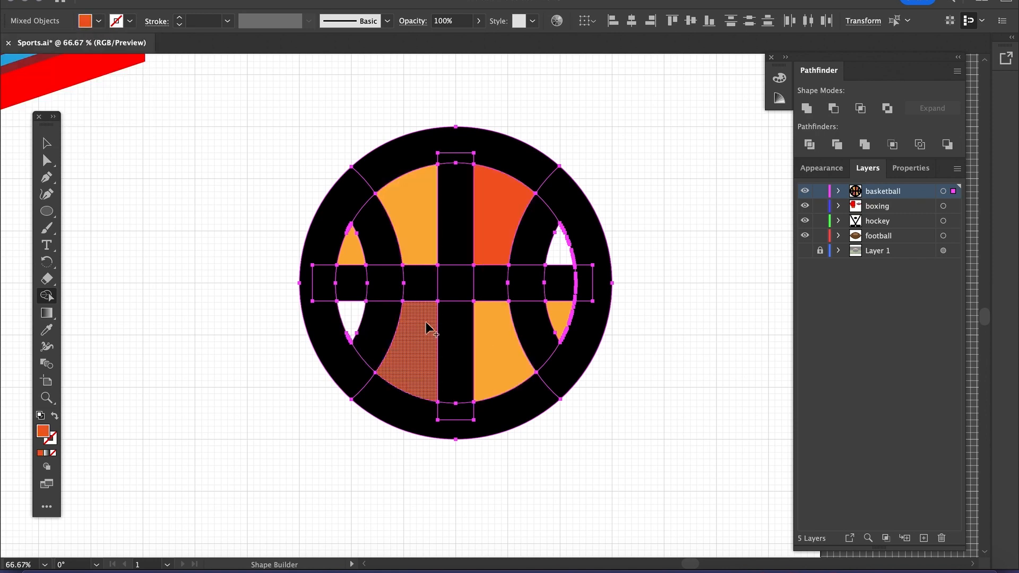
click(561, 251)
click(351, 317)
click(48, 143)
click(706, 209)
Expand the basketball layer and hide its black horizontal and vertical lines, both side curves and the outer ring
click(839, 191)
click(806, 206)
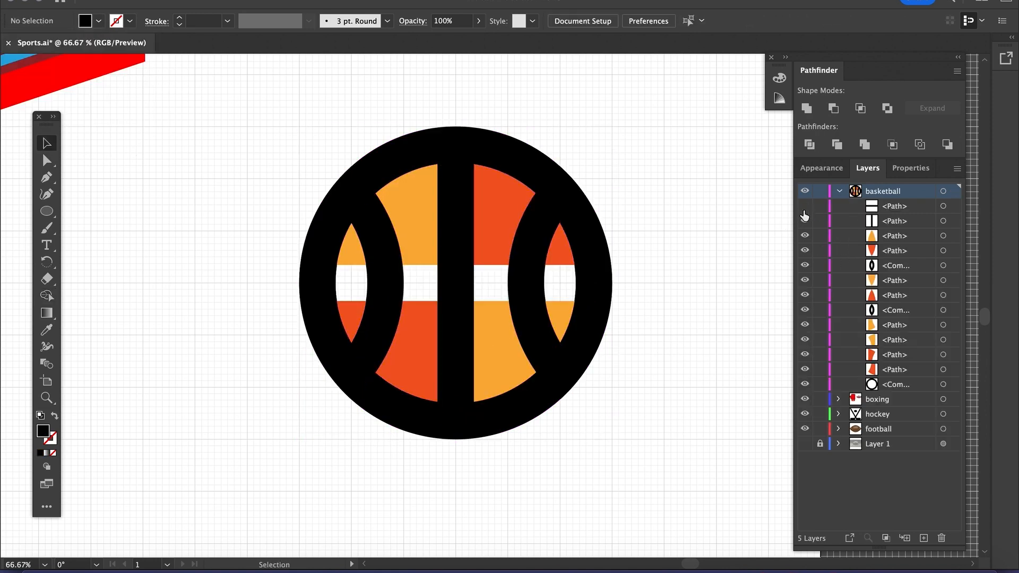
click(805, 221)
click(805, 265)
click(805, 310)
click(805, 385)
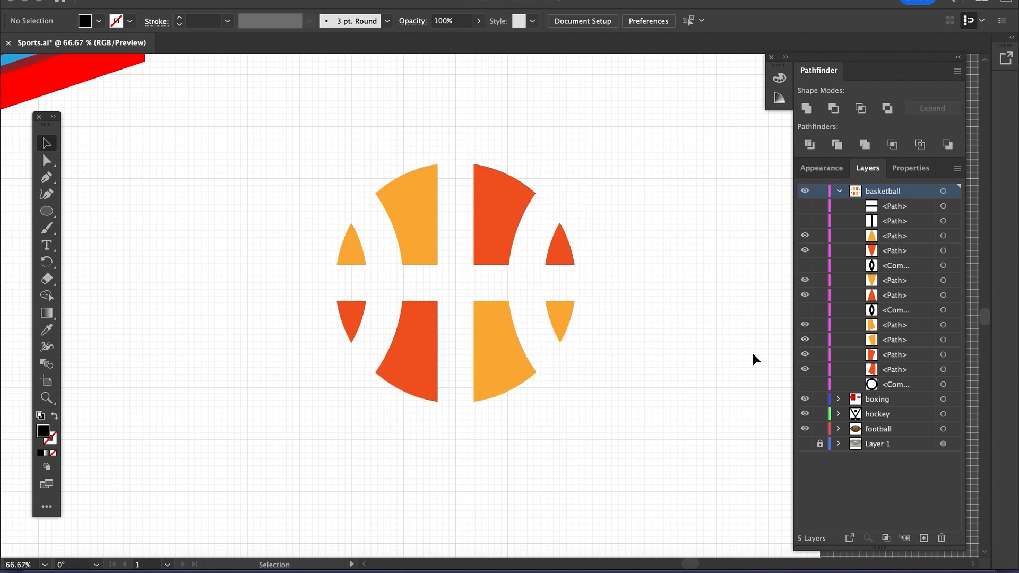
Make the basketball's hidden outer ring, side curves and two crossing lines visible again
click(805, 384)
click(805, 310)
click(805, 266)
click(805, 221)
click(805, 205)
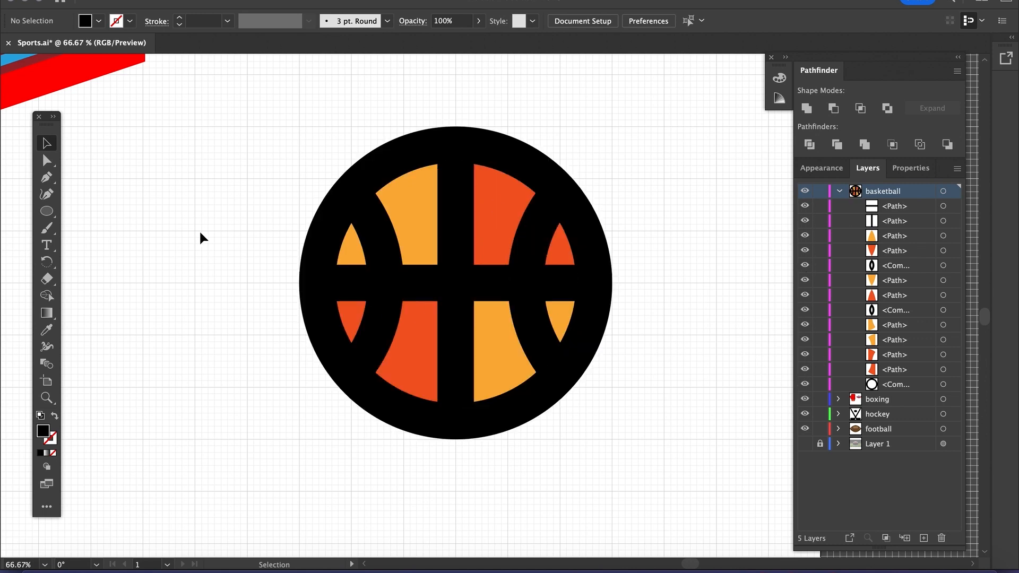
scroll(201, 233, right, 3)
scroll(200, 233, up, 1)
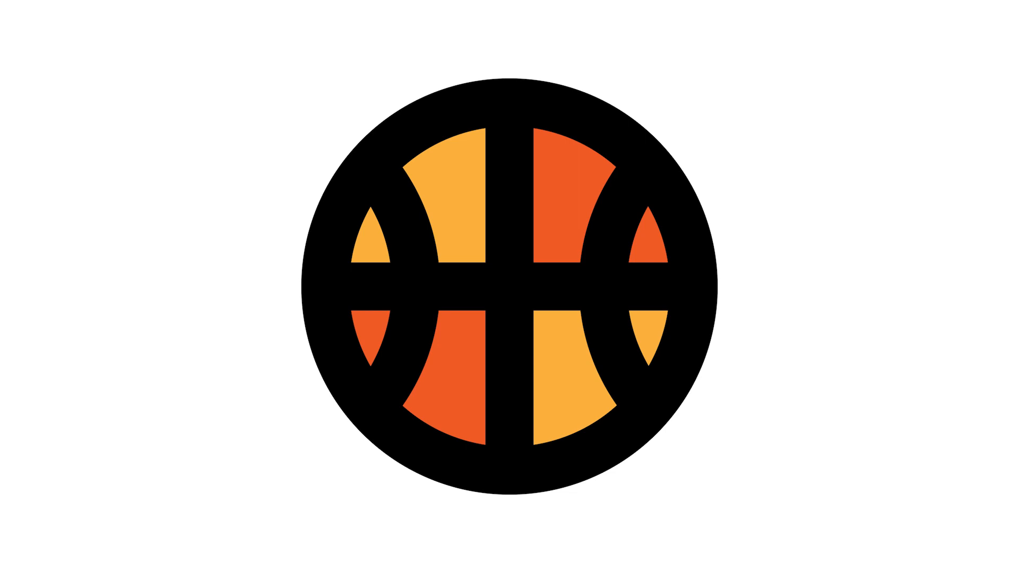